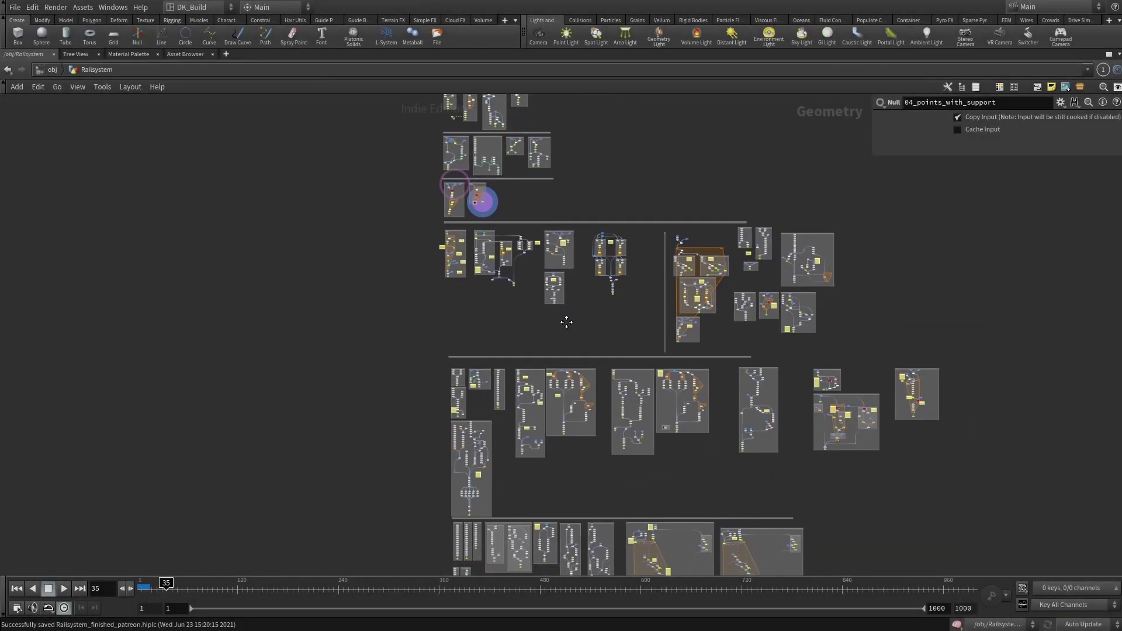
Step: Pan the node network over to the rail curve so its green and red path sections show
middle_click_drag(520, 281, 489, 273)
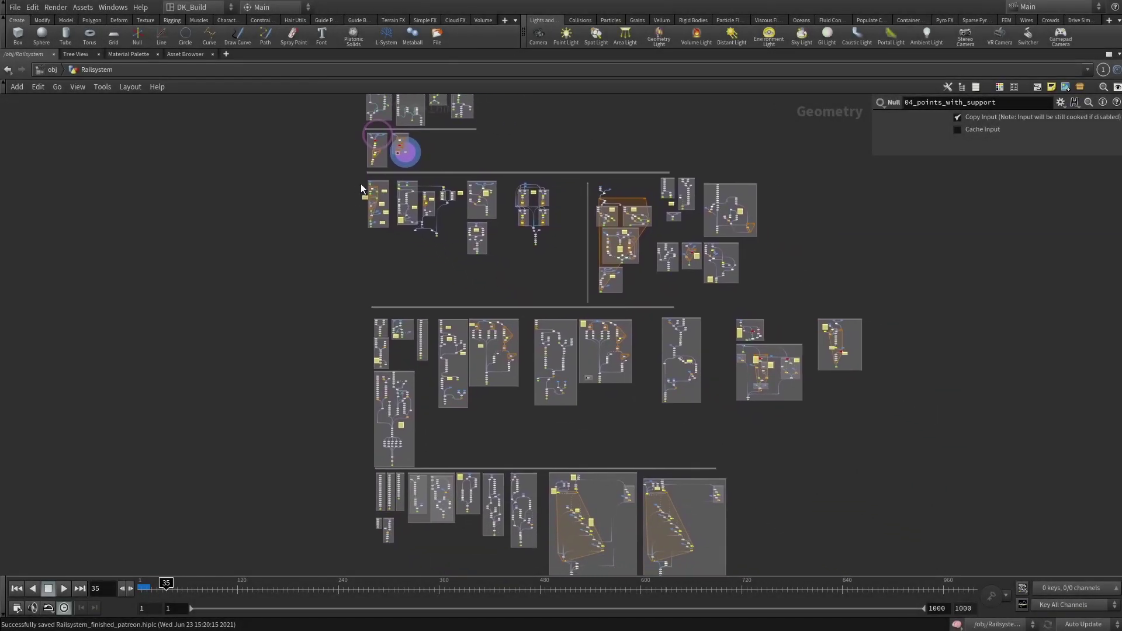
middle_click_drag(401, 260, 380, 209)
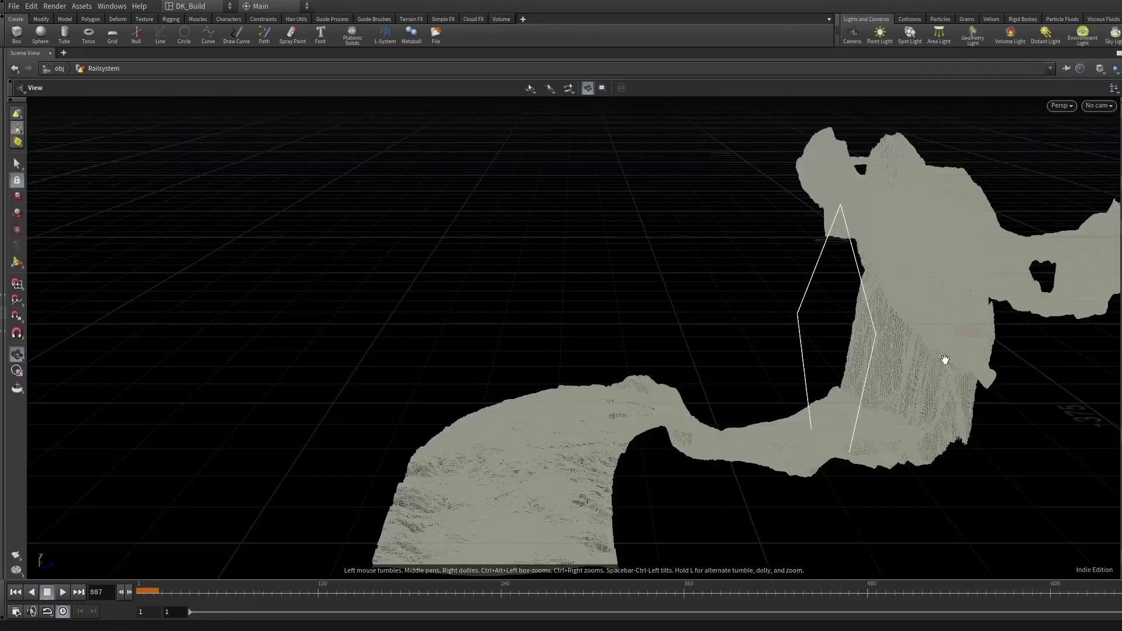
scroll(919, 334, "up", 5)
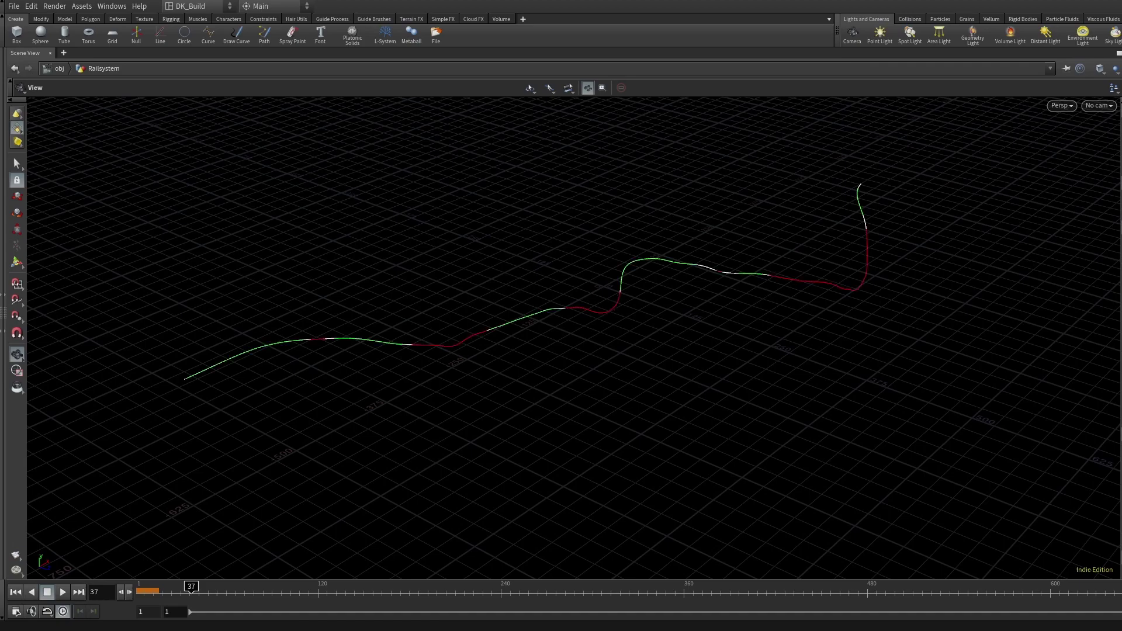
Step: Frame the rail geometry and orbit around the curve to inspect the swept rail track
key("Escape")
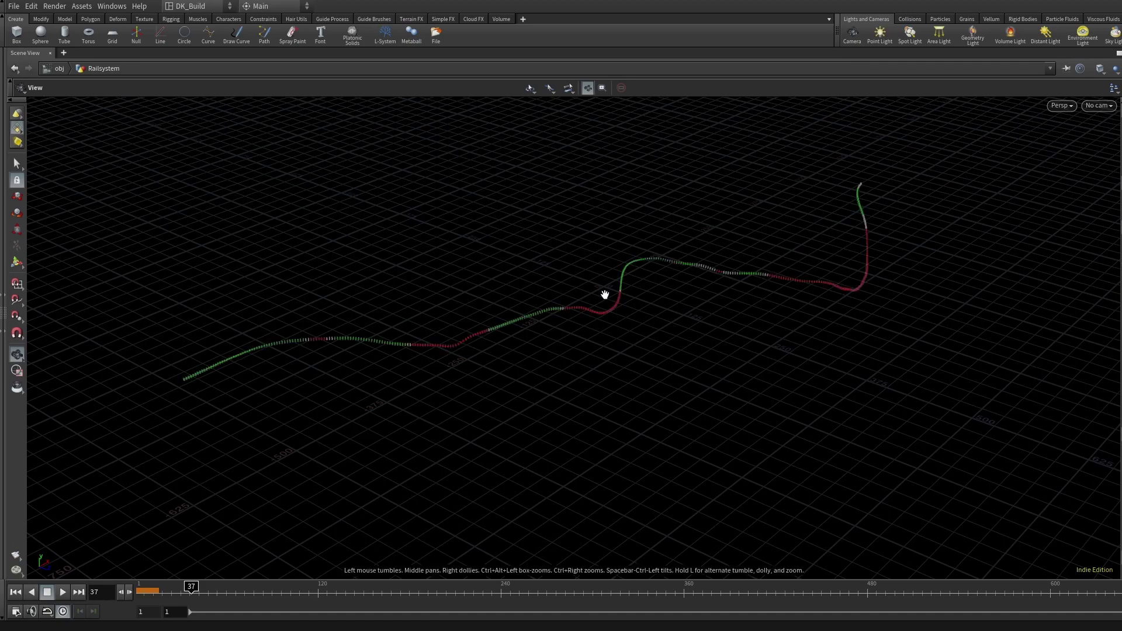
scroll(604, 293, "up", 3)
key("f")
left_click_drag(447, 450, 884, 409)
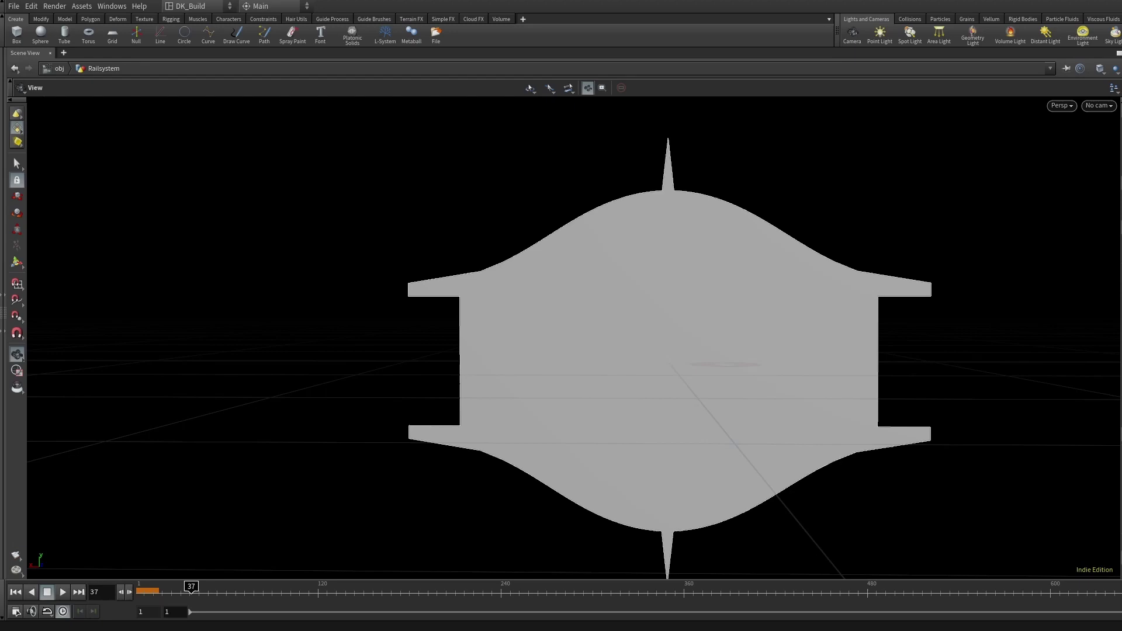
Step: Frame the rail track and orbit to a long side view of the terrain strip
key("f")
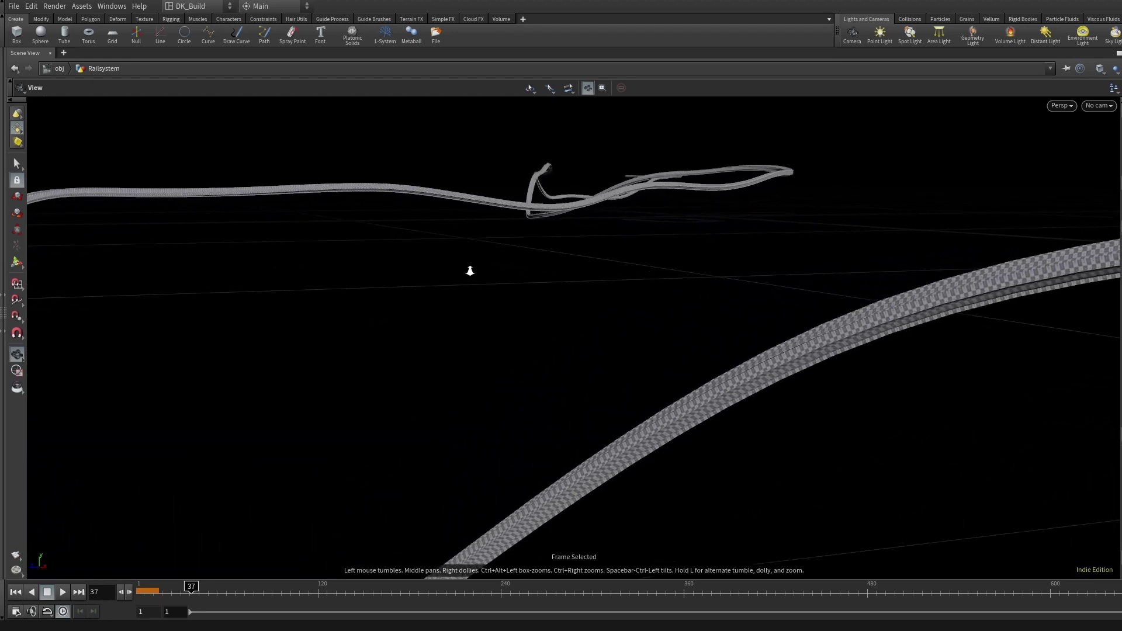
left_click_drag(588, 333, 637, 383)
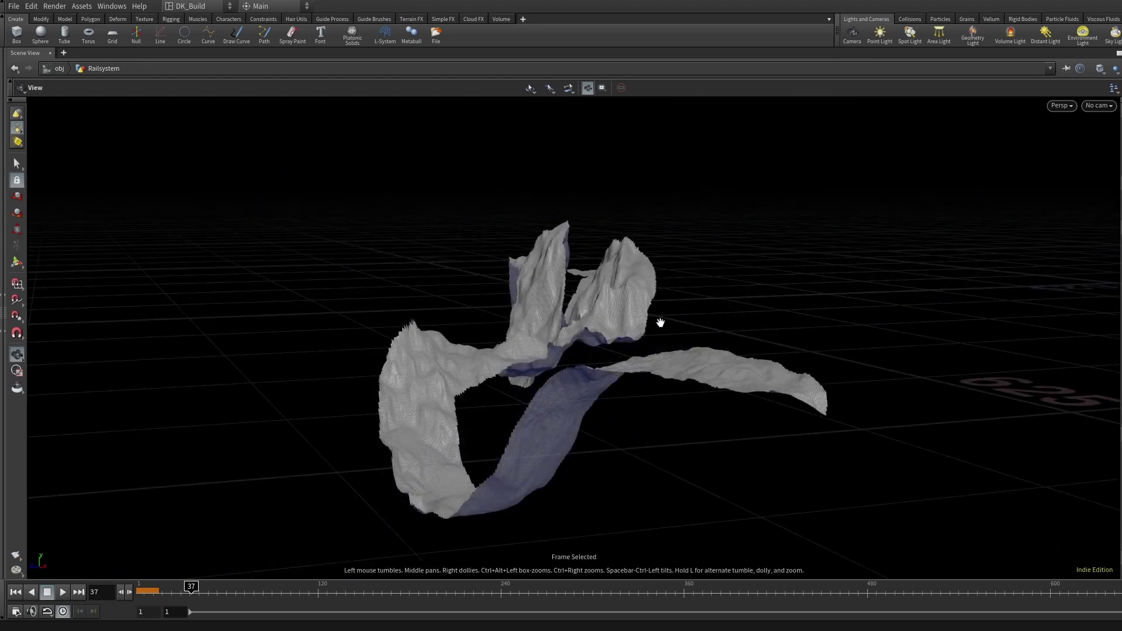
left_click_drag(661, 323, 684, 338)
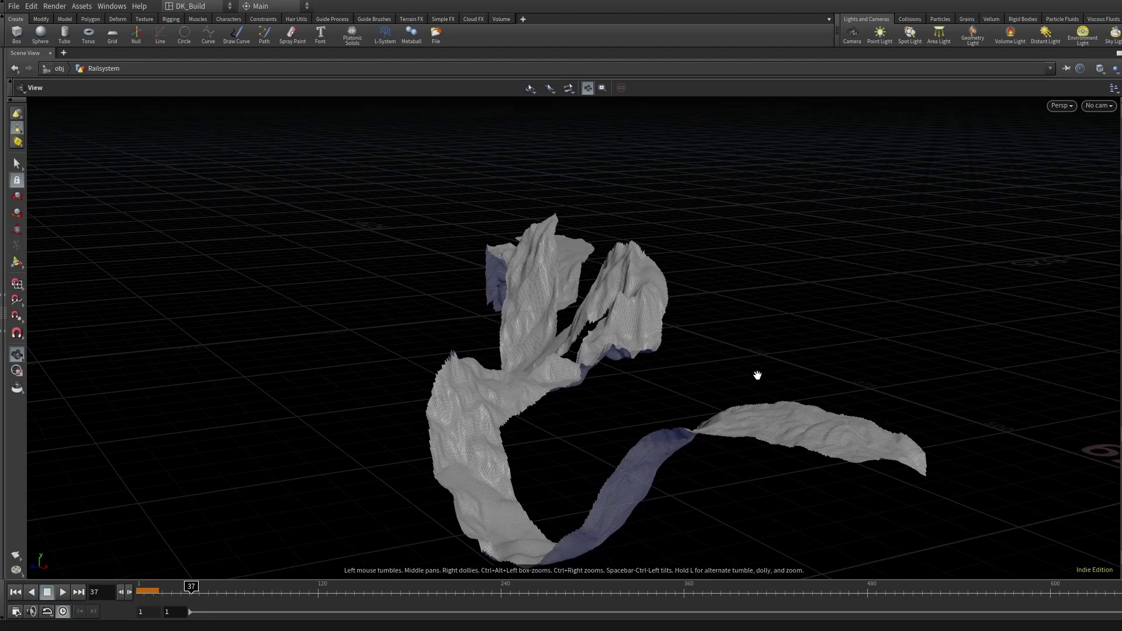
left_click_drag(758, 376, 994, 336)
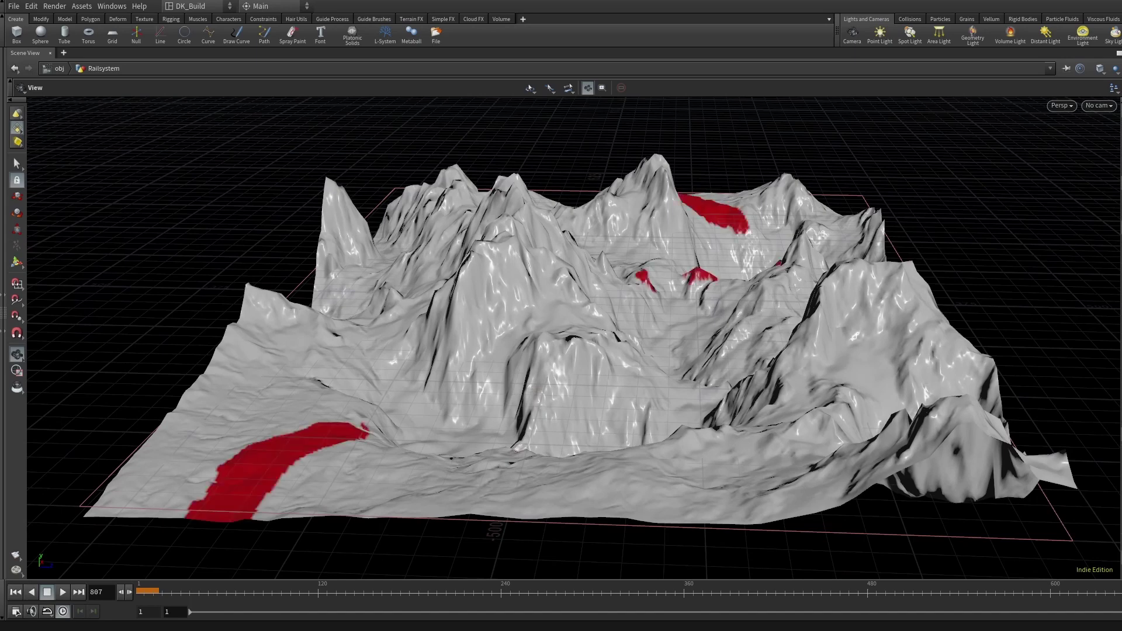
Step: Zoom, pan and orbit across the heightfield terrain's brown and grey rock colouring
scroll(341, 485, "up", 5)
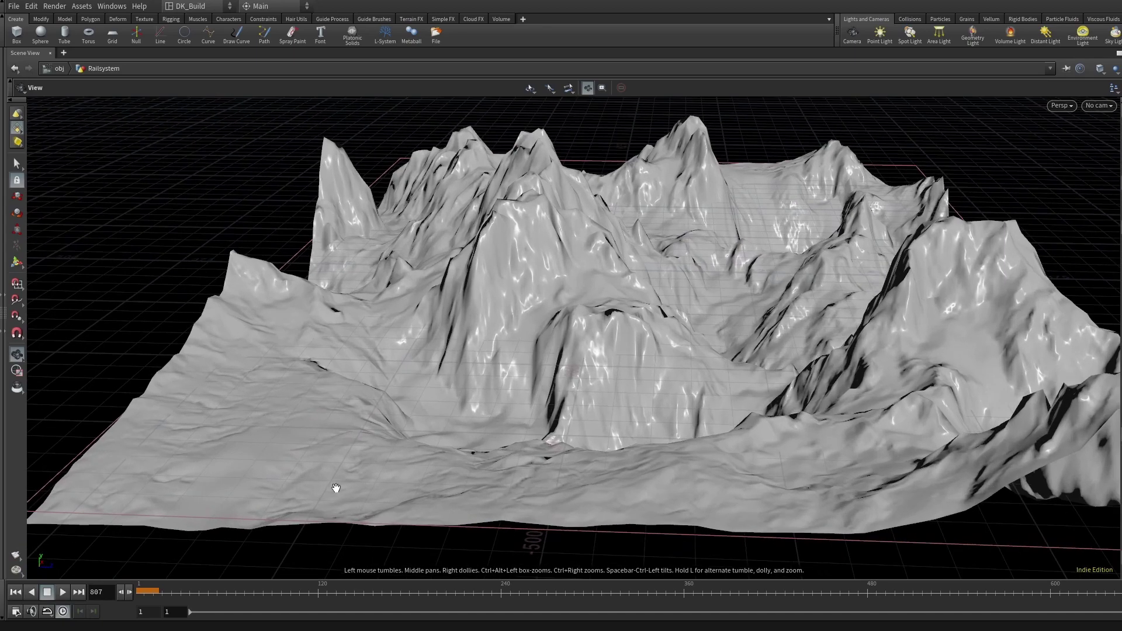
scroll(336, 485, "up", 6)
middle_click_drag(335, 481, 517, 446)
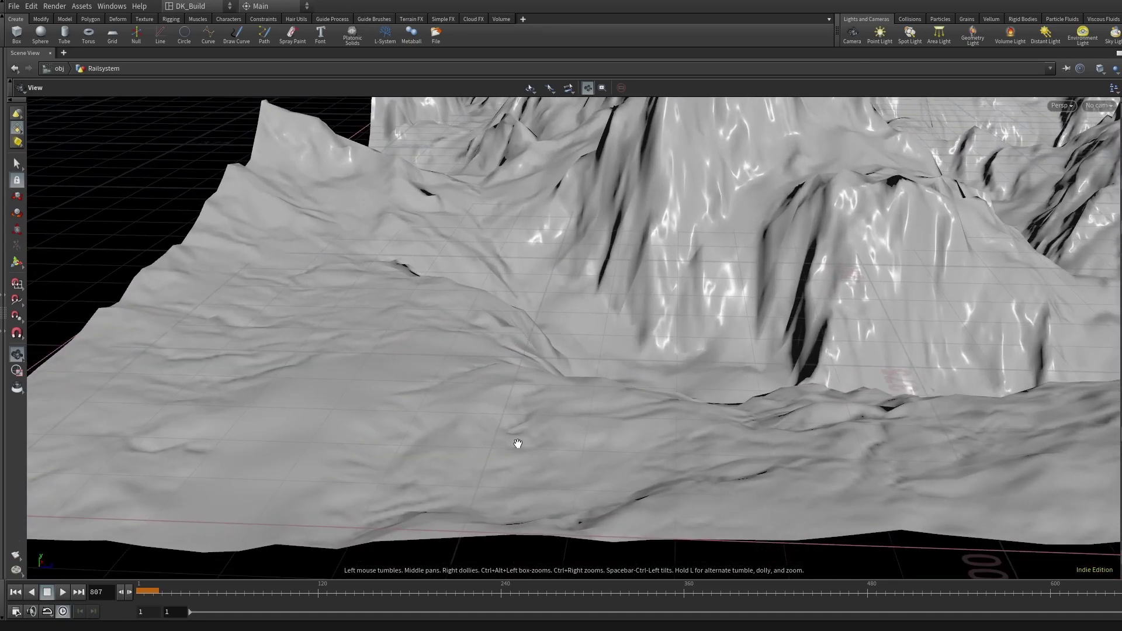
scroll(516, 444, "down", 10)
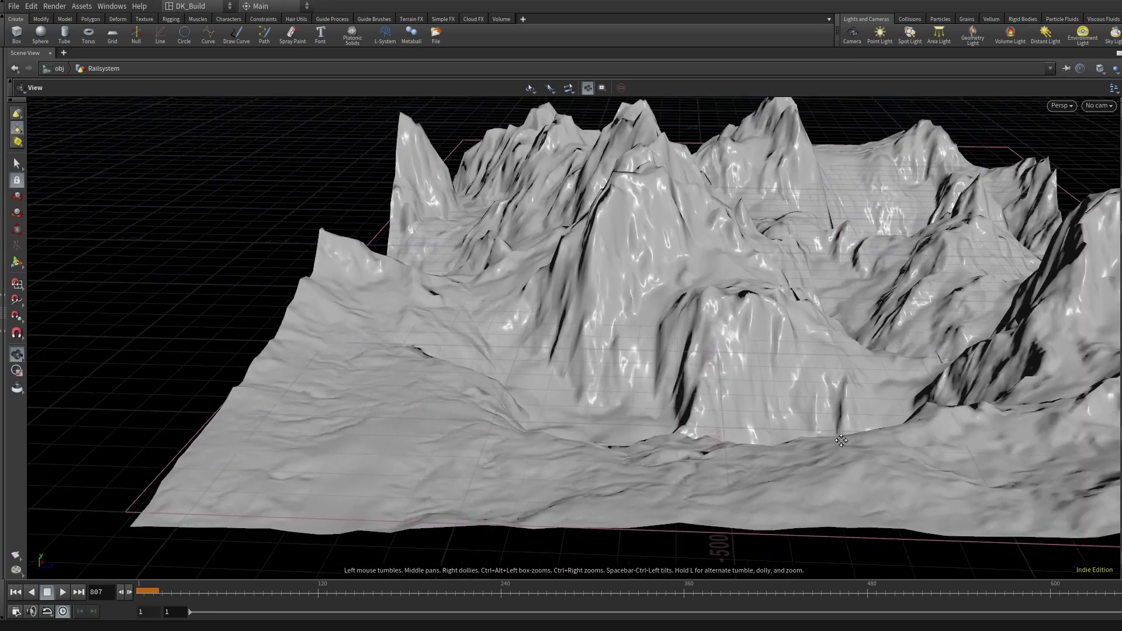
left_click_drag(841, 440, 667, 459)
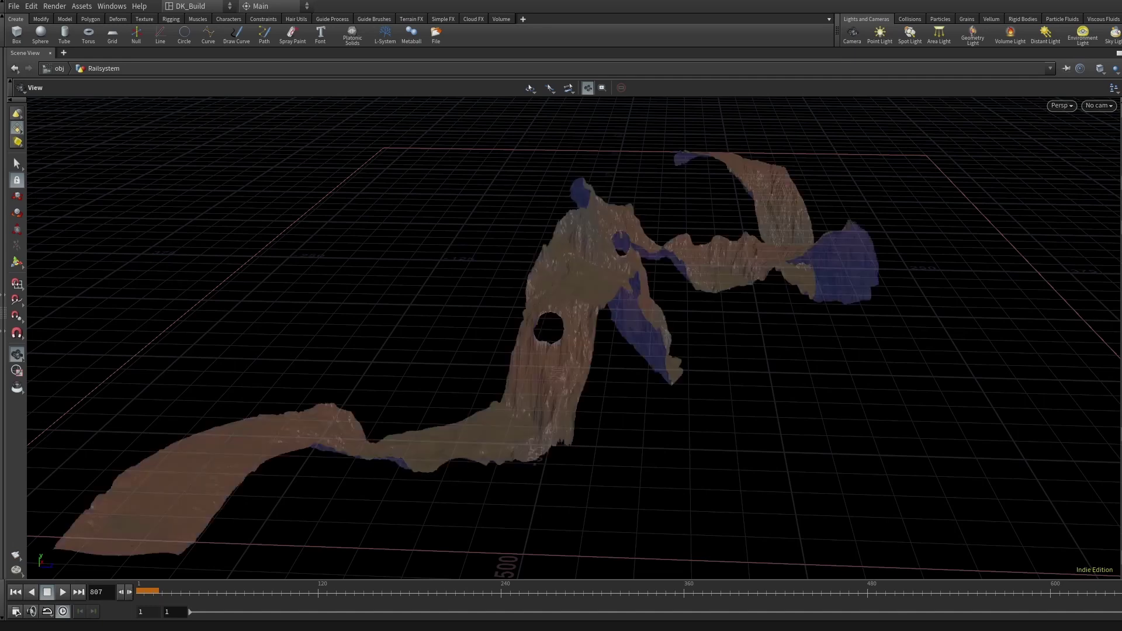
Step: Zoom in on the support points along the terrain strip
scroll(634, 293, "up", 10)
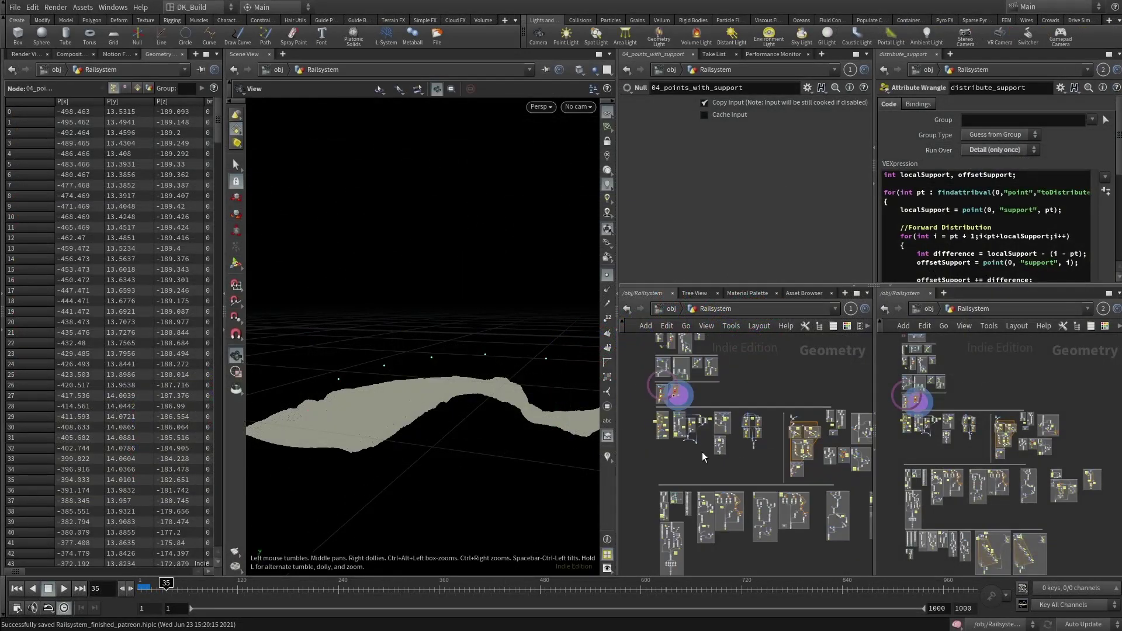
Step: Select the bridge section of nodes and the Bridge_Tower merge node
middle_click_drag(732, 452, 706, 440)
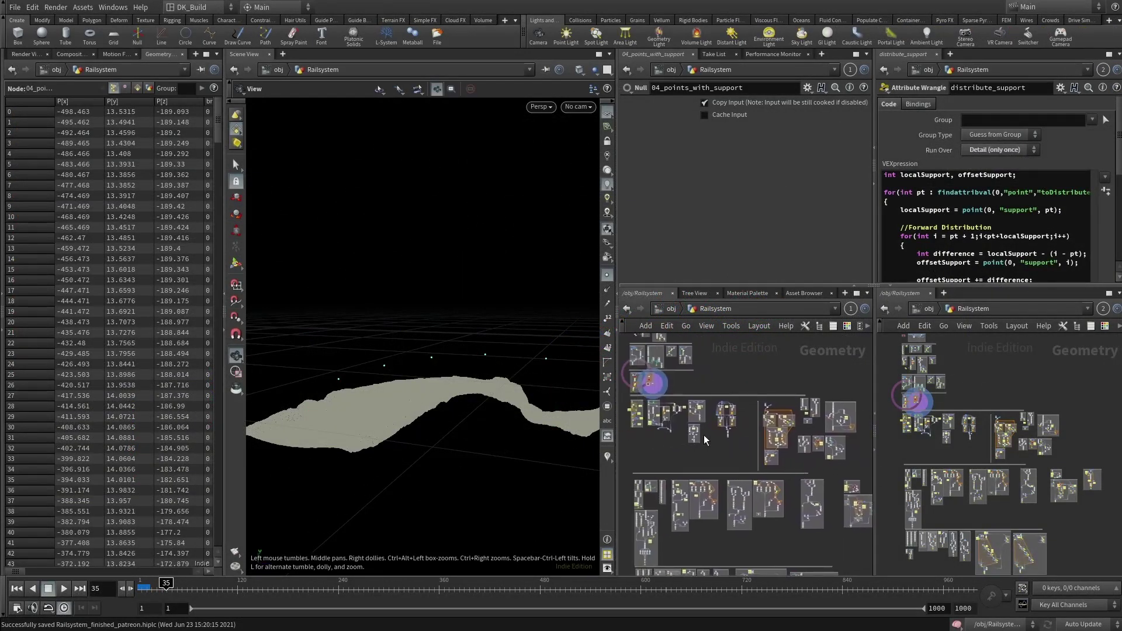
left_click_drag(670, 427, 860, 475)
middle_click_drag(710, 375, 761, 370)
scroll(646, 402, "up", 5)
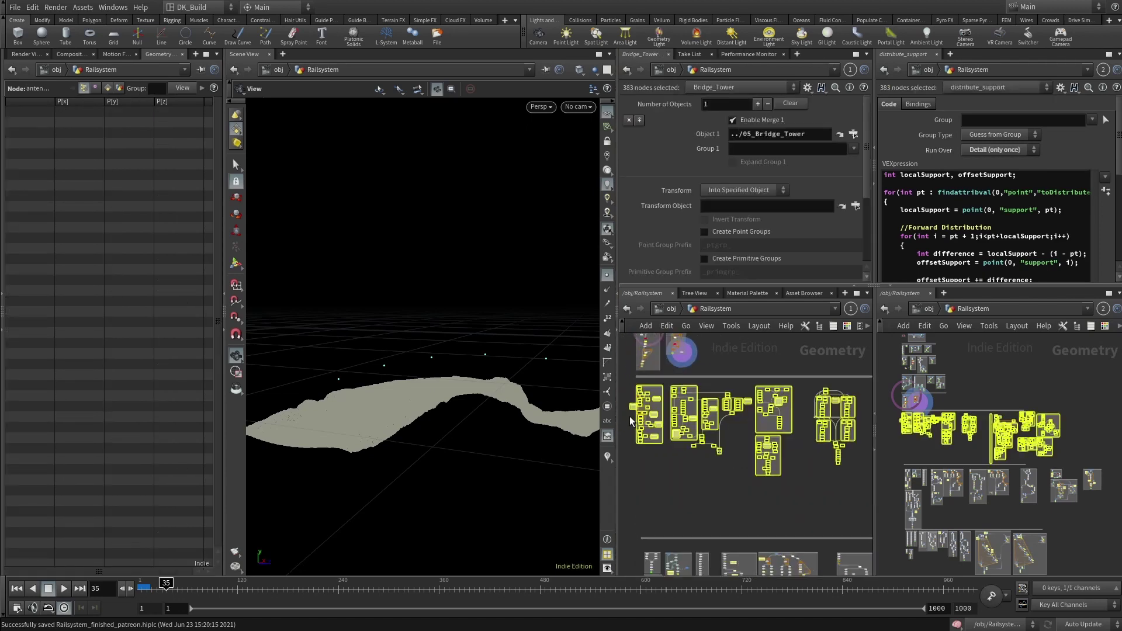
left_click(666, 504)
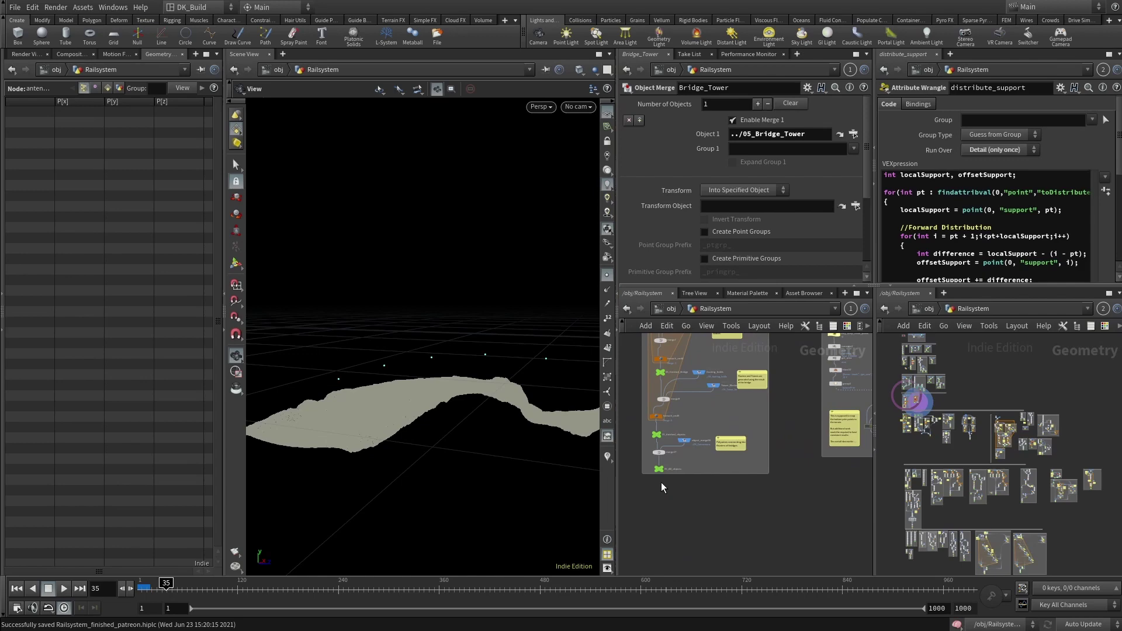
middle_click_drag(663, 487, 701, 556)
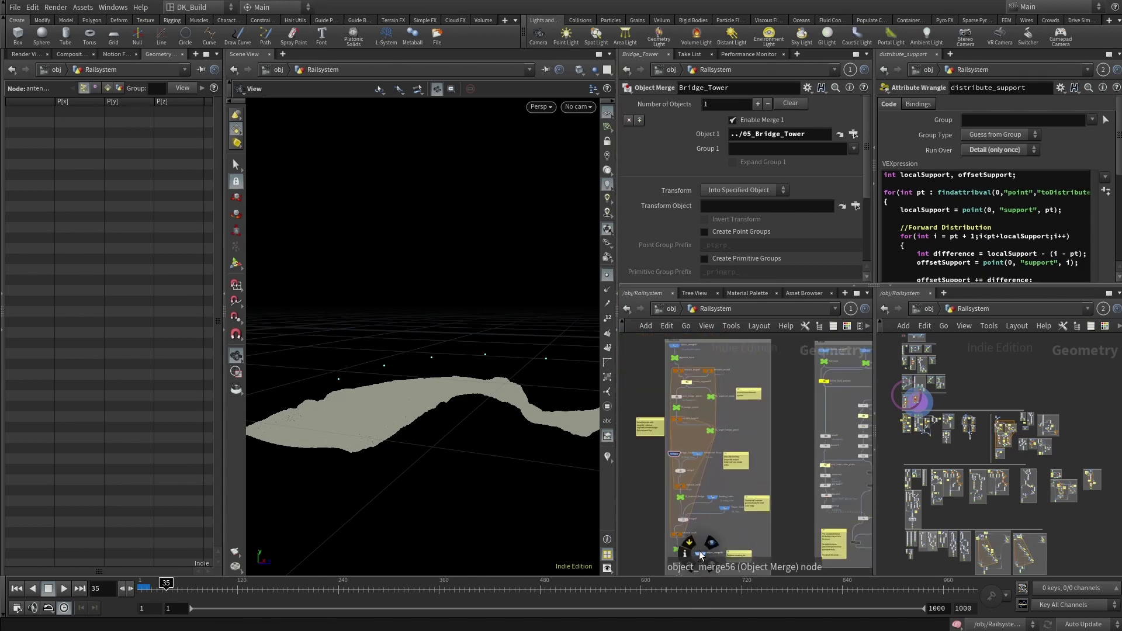
Step: Orbit the bridge towers and select foreach_end5 to view the curved tower legs
scroll(696, 469, "down", 2)
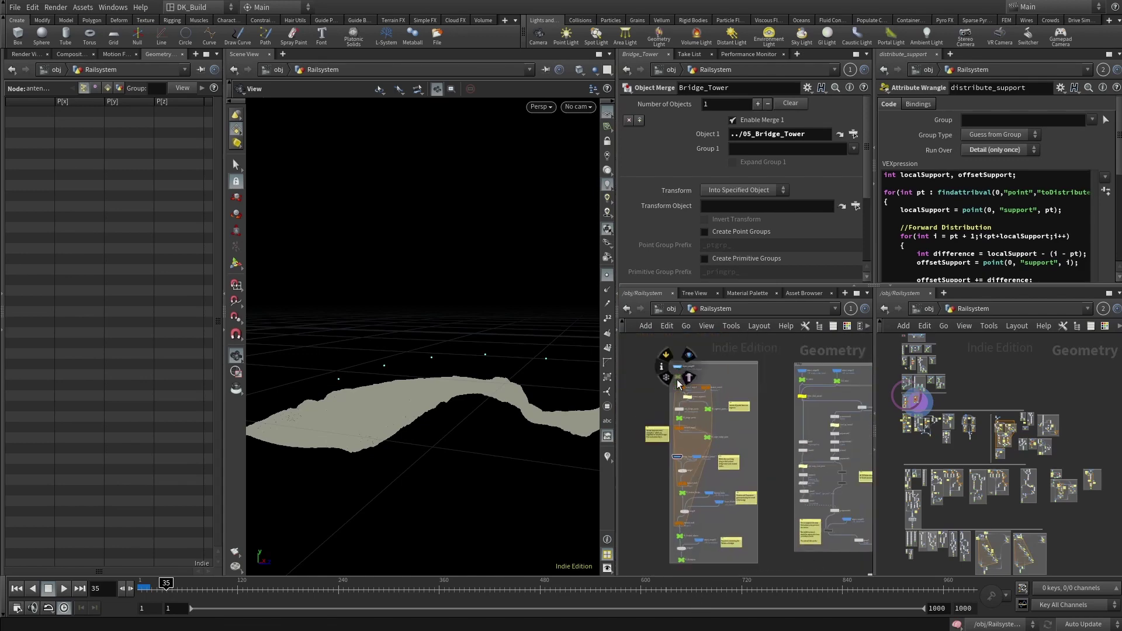
scroll(678, 383, "up", 5)
left_click_drag(397, 293, 444, 298)
left_click(650, 344)
middle_click_drag(701, 357, 716, 433)
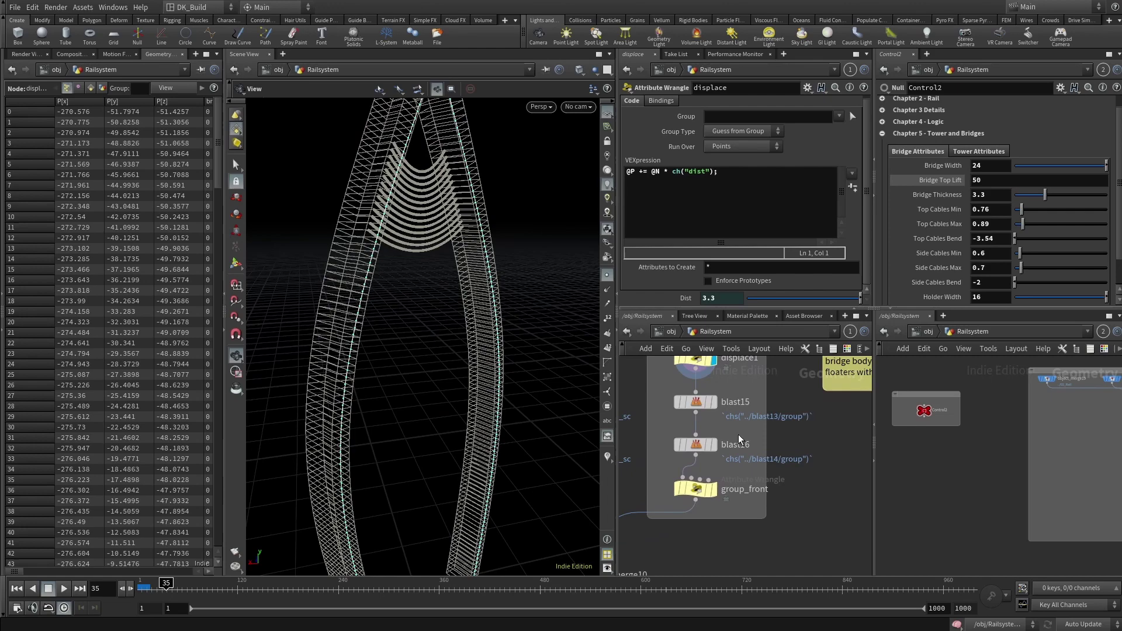
Step: Select group_front and orbit the bridge to inspect cable fans reaching the right rail
mouse_move(725, 429)
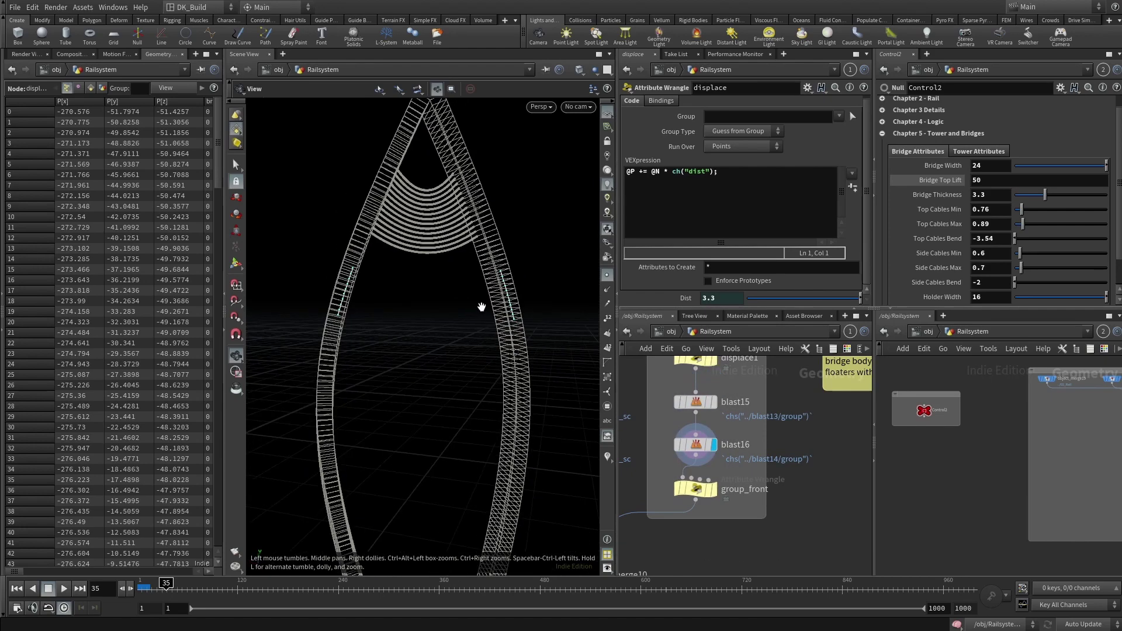
left_click(696, 489)
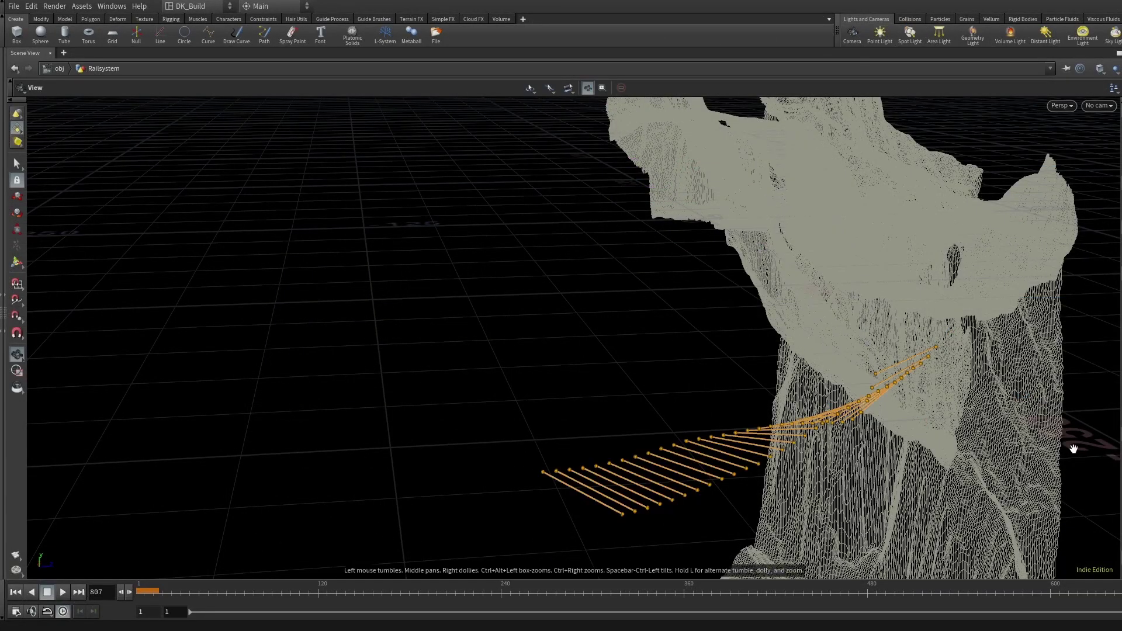
left_click_drag(912, 426, 1006, 445)
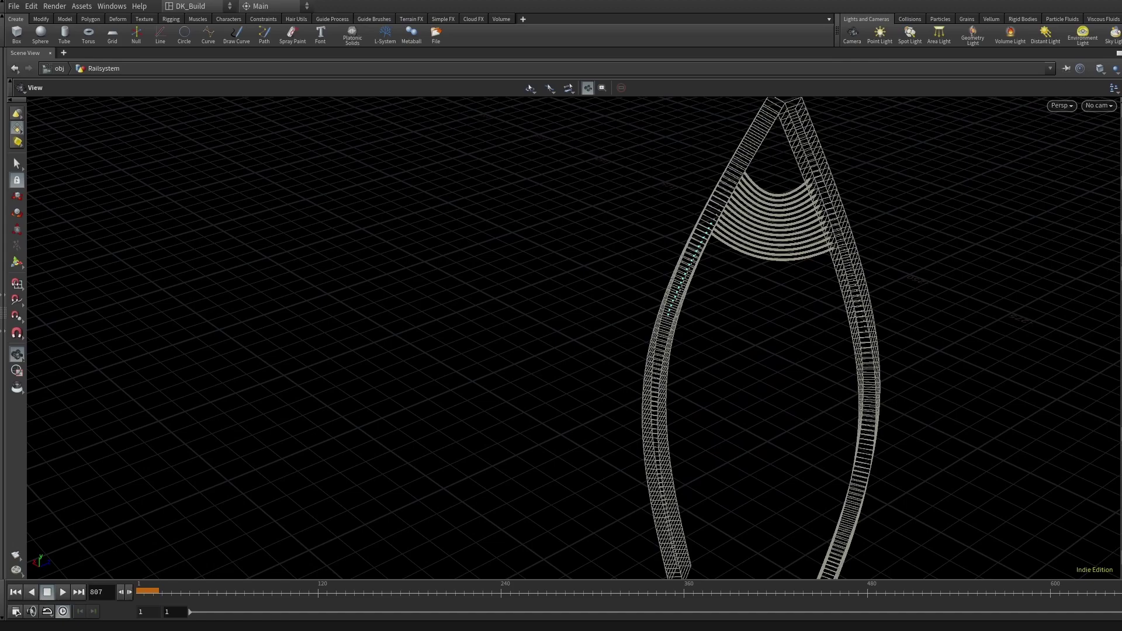
left_click_drag(773, 380, 717, 369)
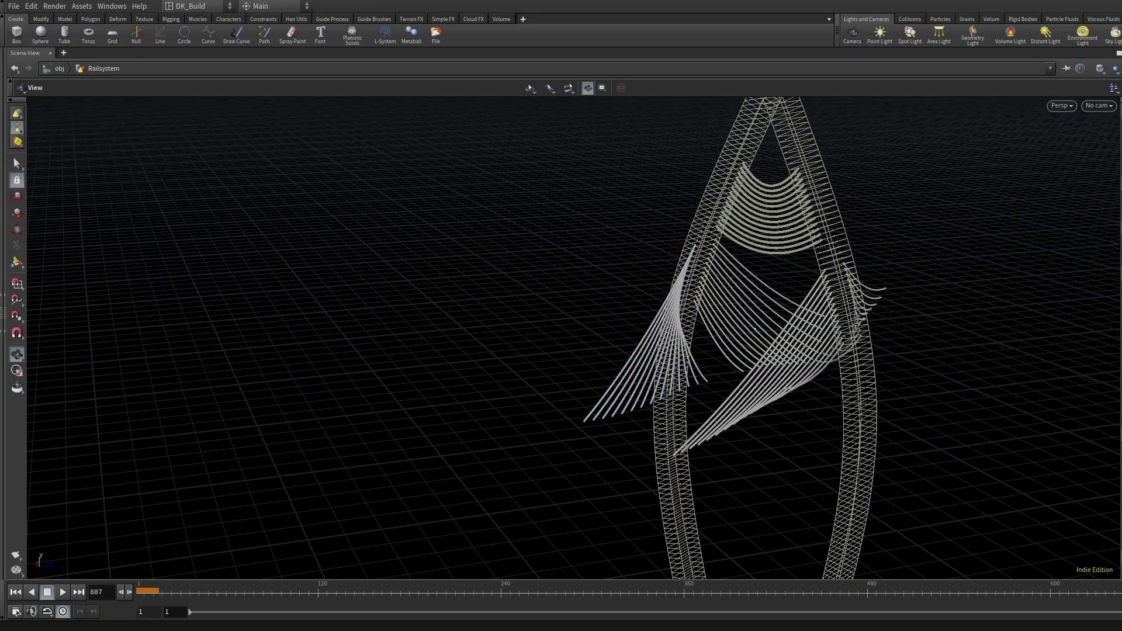
Step: Orbit out to a wide view of the towers and cables, then frame the tower geometry
left_click_drag(877, 383, 959, 378)
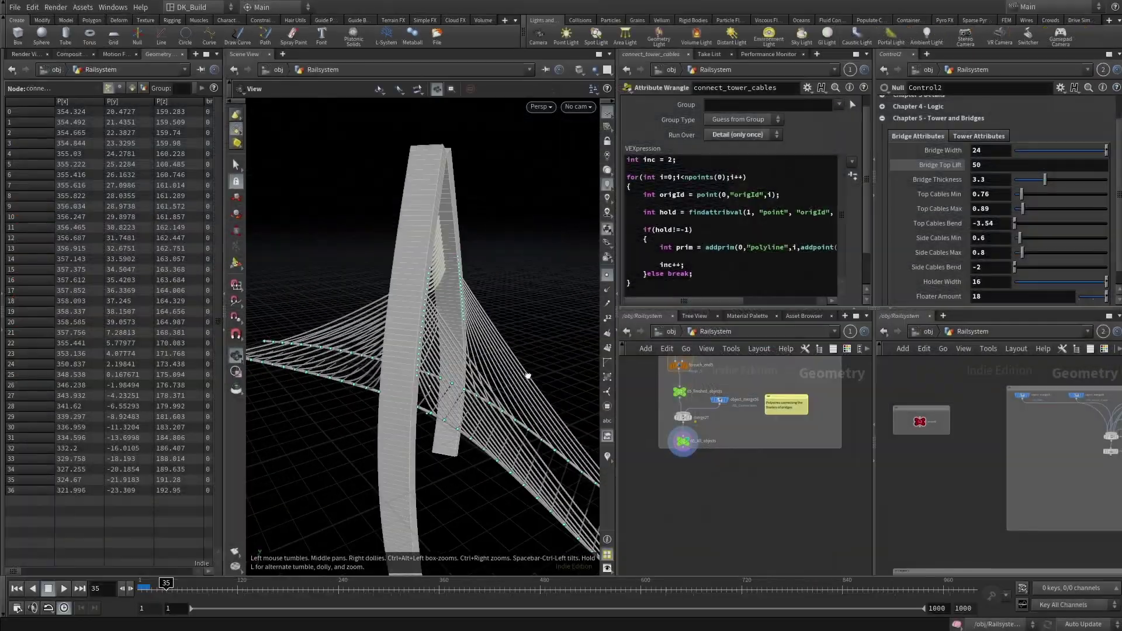
left_click_drag(528, 376, 456, 337)
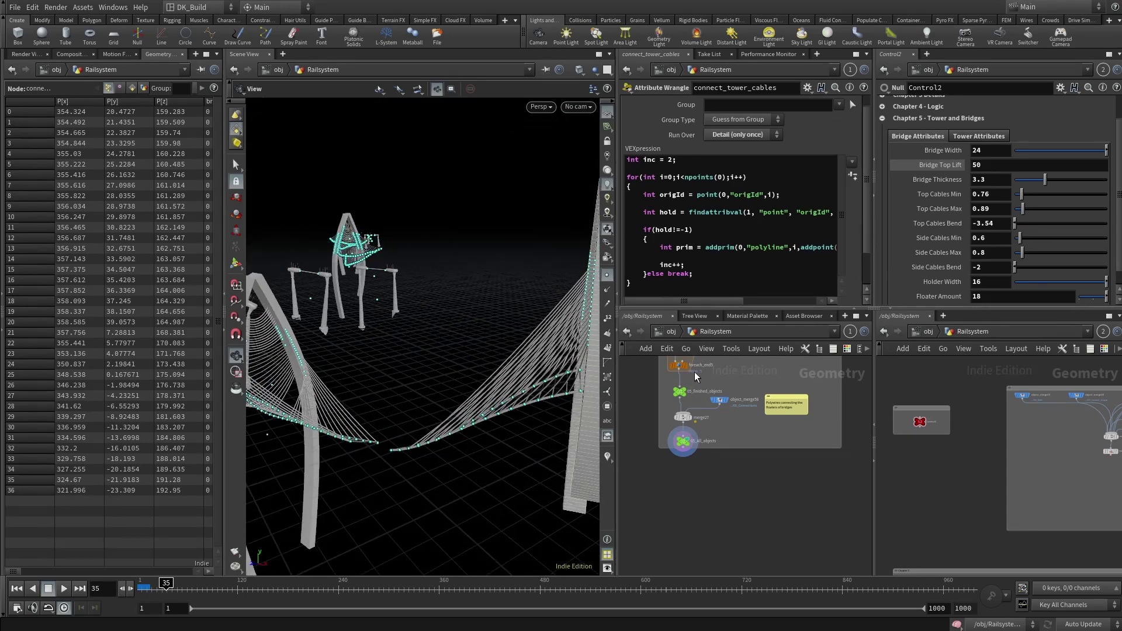
key("f")
mouse_move(431, 315)
left_mouse_down()
mouse_move(536, 321)
mouse_move(381, 388)
mouse_move(369, 375)
mouse_move(407, 325)
mouse_move(441, 321)
mouse_move(473, 287)
left_mouse_up()
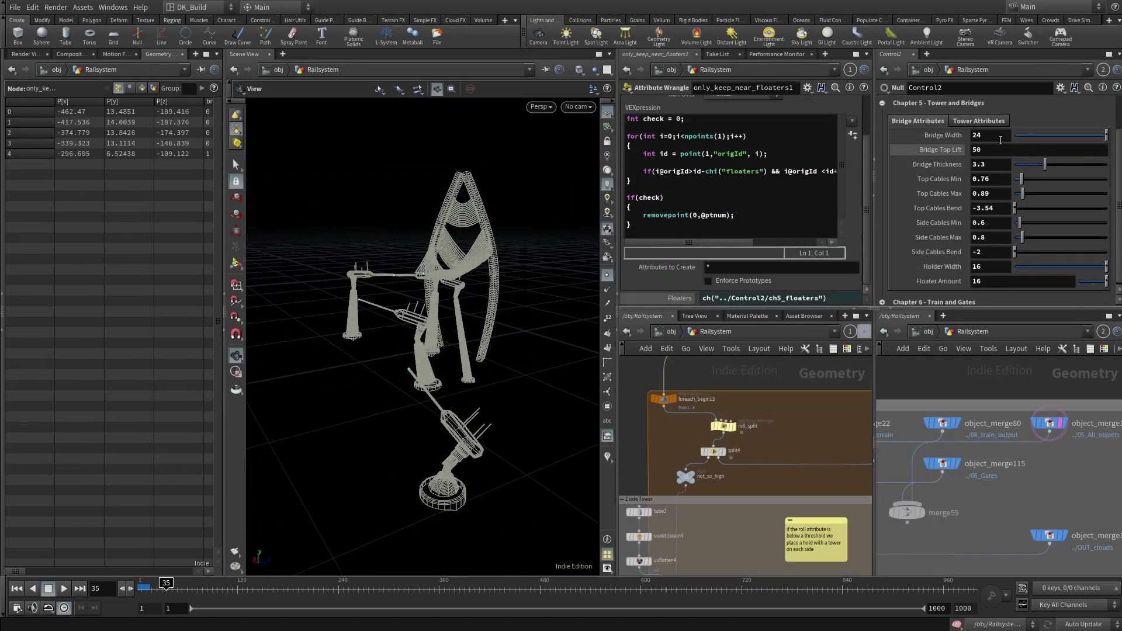
Step: Set the Tower Attributes Lean Threshold to 0.2, review the recooked towers, and select roll_split
left_click(974, 120)
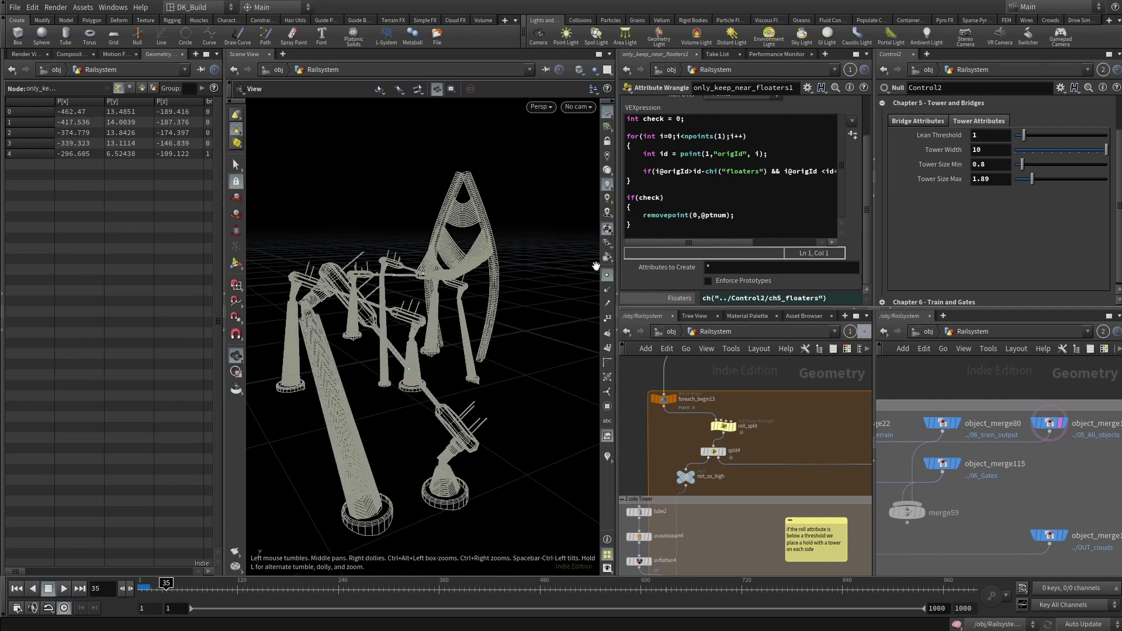
mouse_move(389, 427)
left_mouse_down()
mouse_move(375, 401)
mouse_move(383, 408)
left_mouse_up()
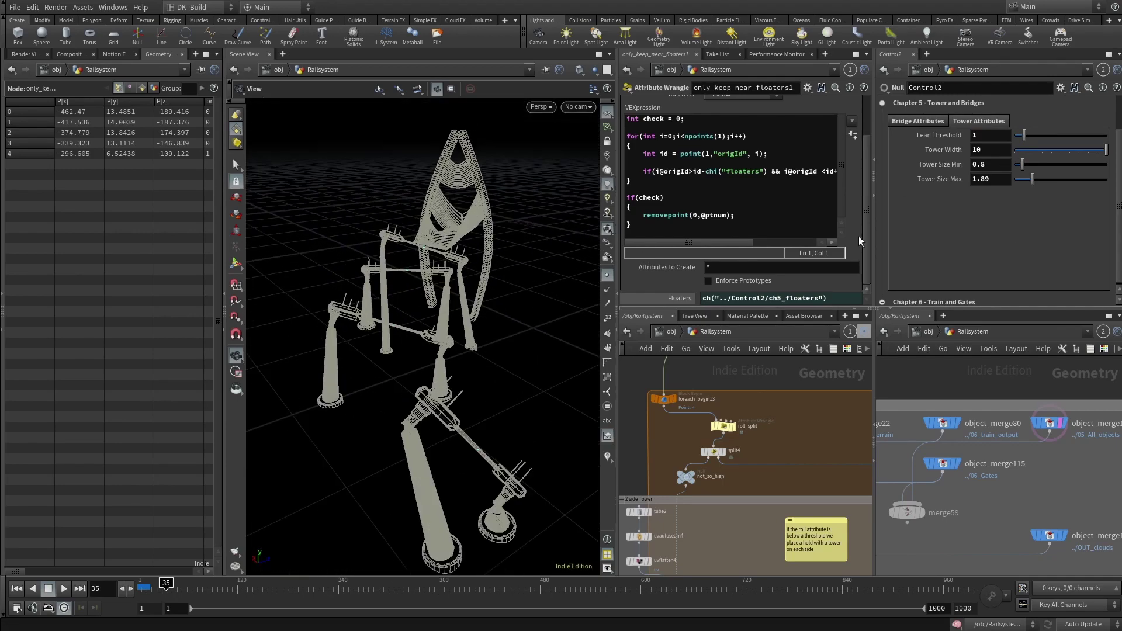
type(".2")
key("Return")
left_click_drag(513, 283, 456, 344)
scroll(678, 461, "up", 3)
left_click(722, 405)
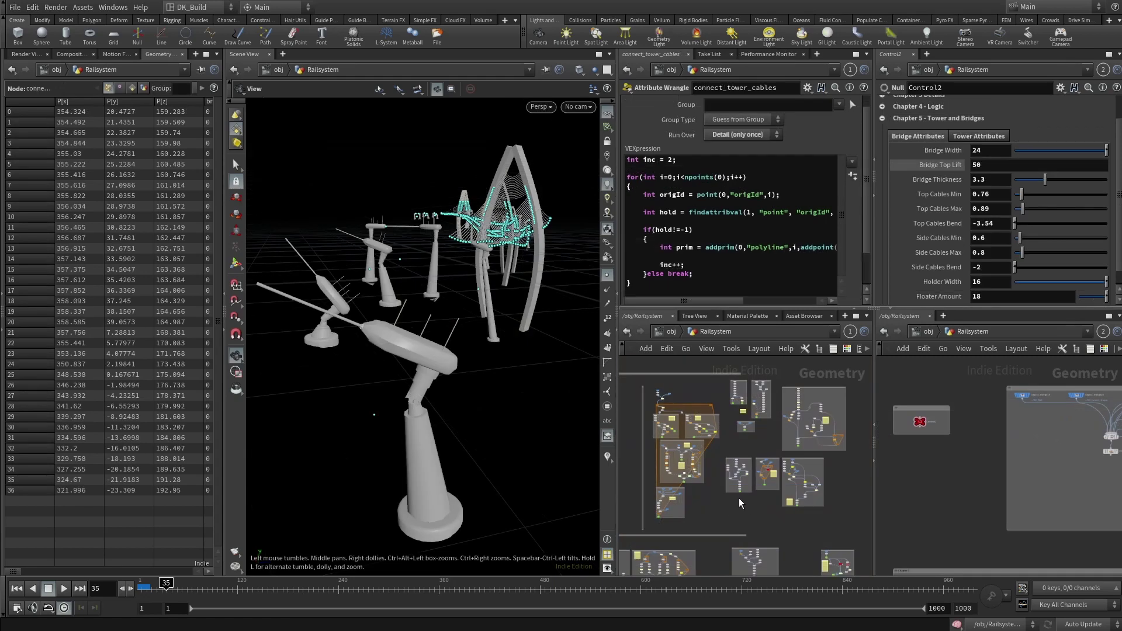
Step: Show the tower settings and orbit around both sides of the finished tower model
left_click(981, 136)
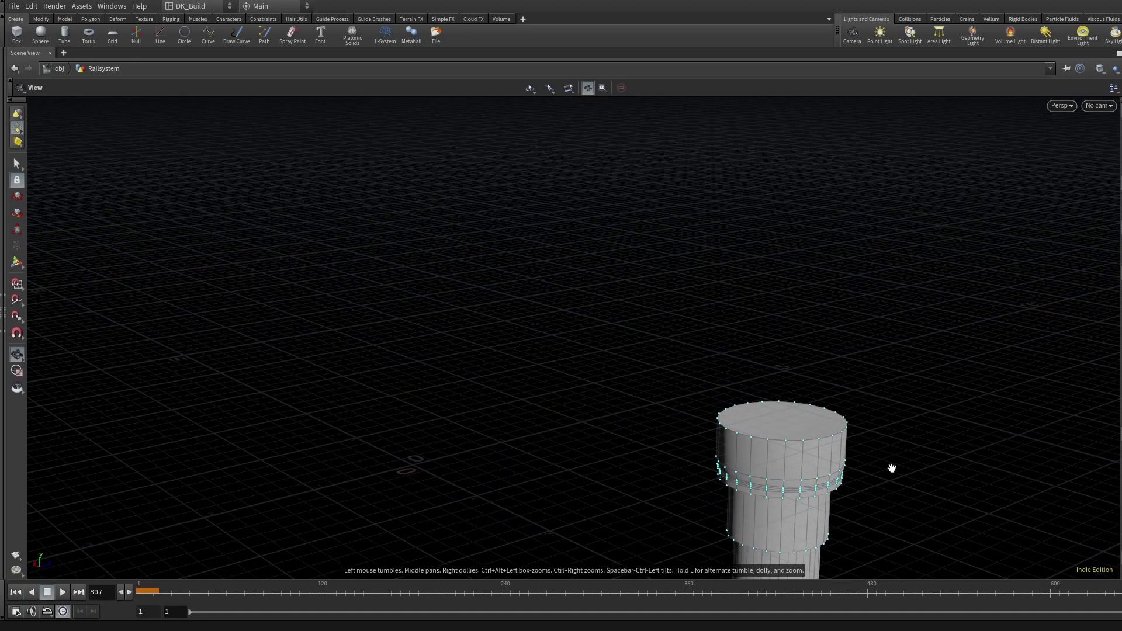
left_click_drag(892, 466, 1069, 364)
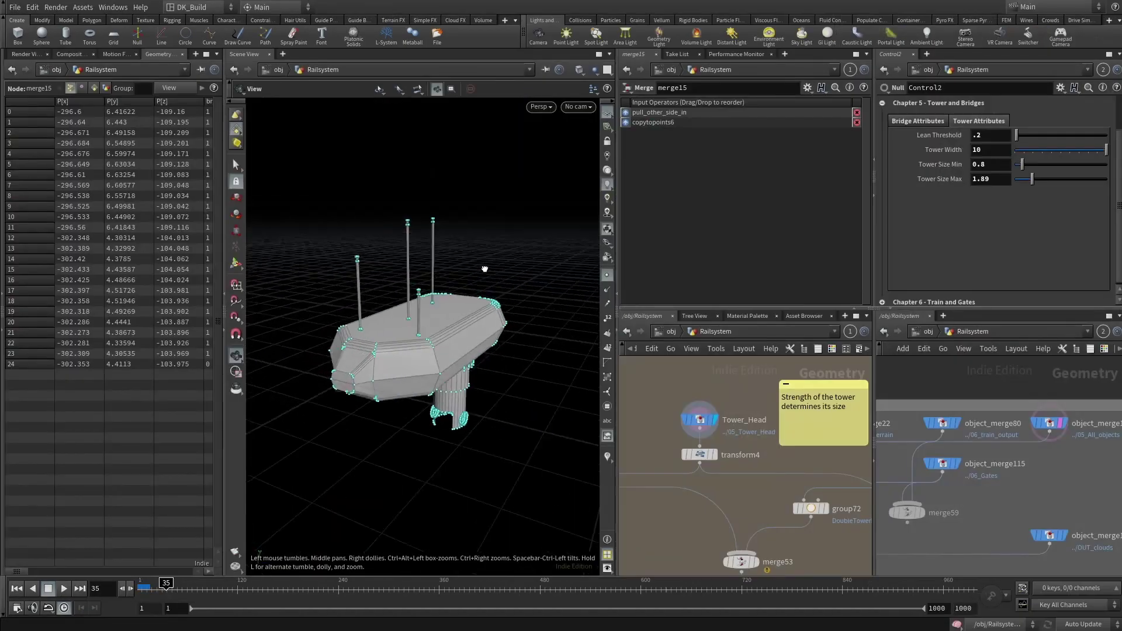
left_click_drag(446, 266, 492, 268)
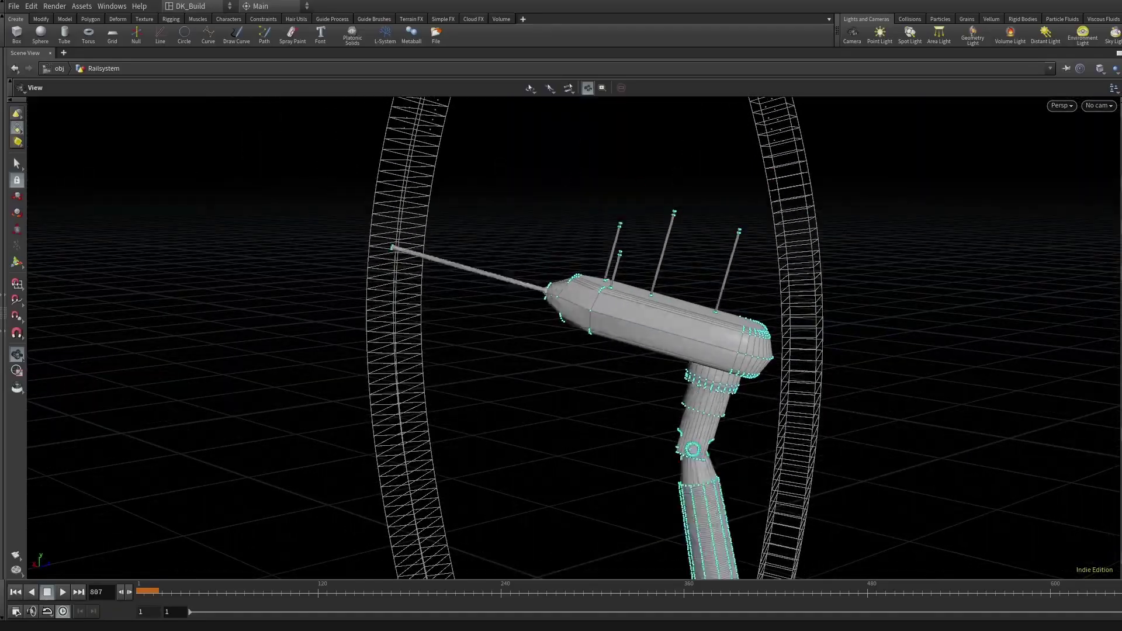
Step: Frame the pole and orbit in close on the pillar base sitting on the terrain
key("f")
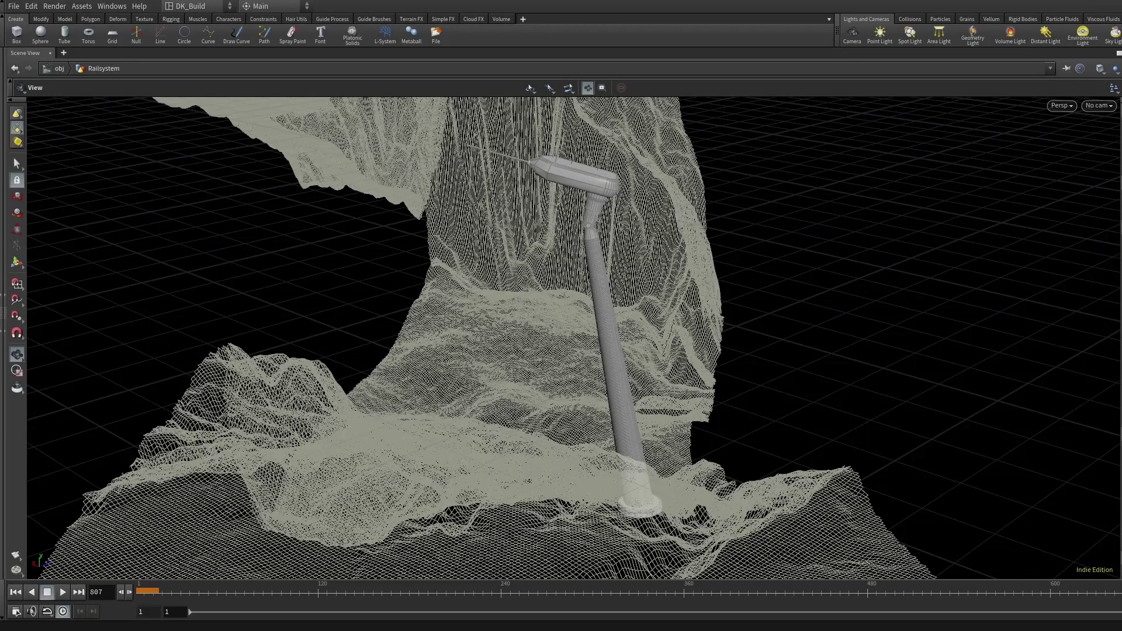
left_click_drag(607, 404, 602, 321)
scroll(608, 380, "up", 5)
left_click_drag(619, 440, 629, 488)
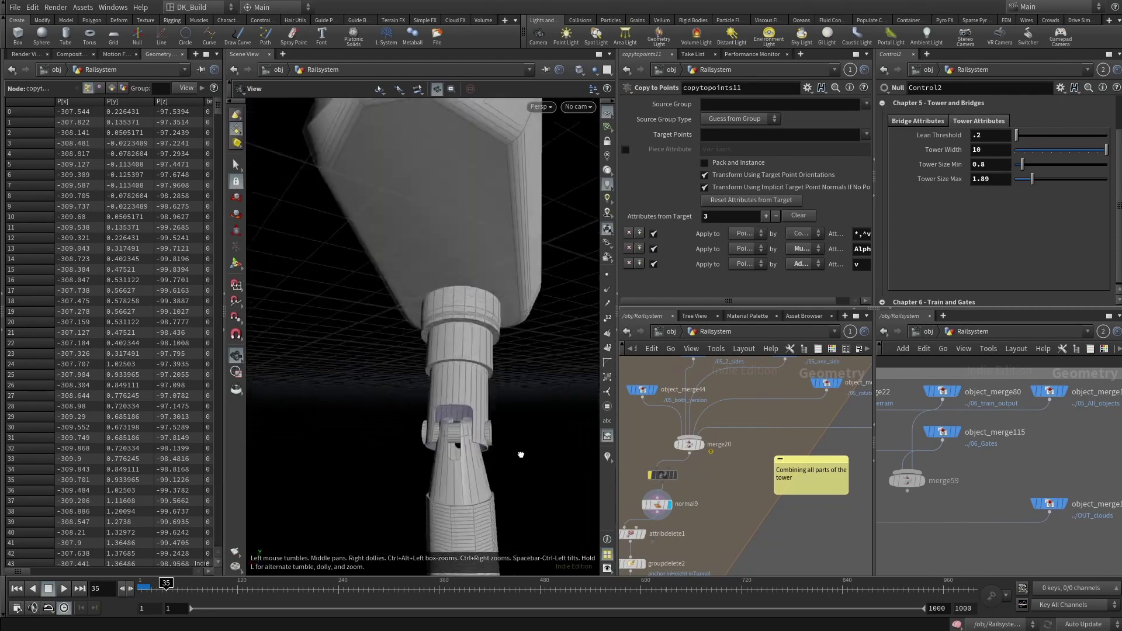
left_click_drag(521, 454, 485, 427)
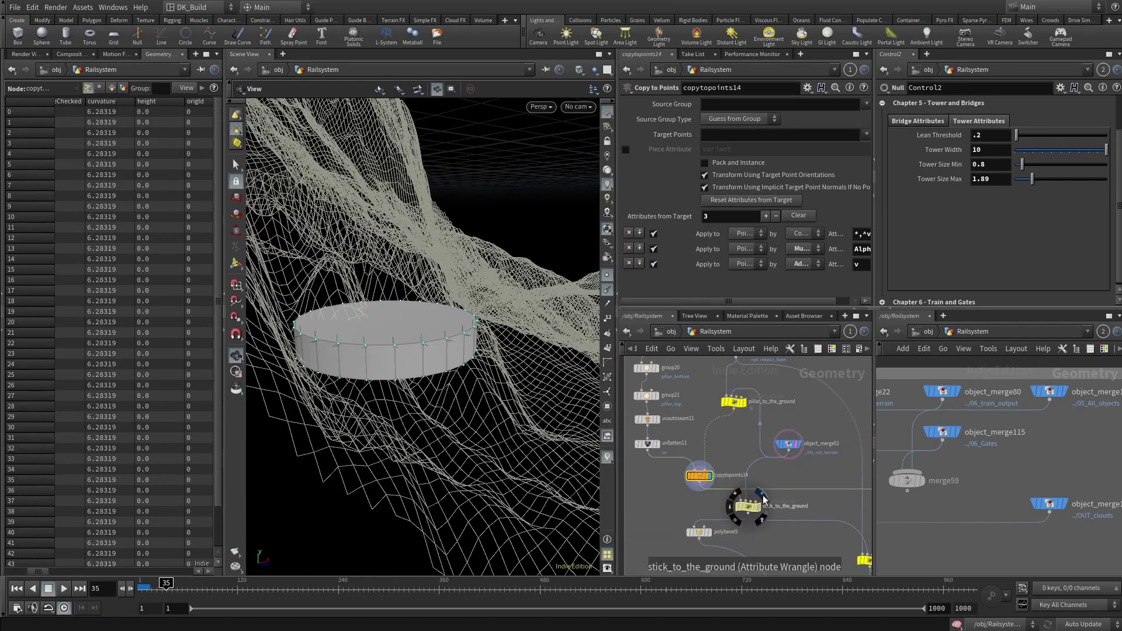
left_click_drag(526, 433, 470, 426)
Step: Select stick_to_the_ground and display polybevel9, pillar_to_the_ground1, then the polywire4 pillar tube
left_click(751, 509)
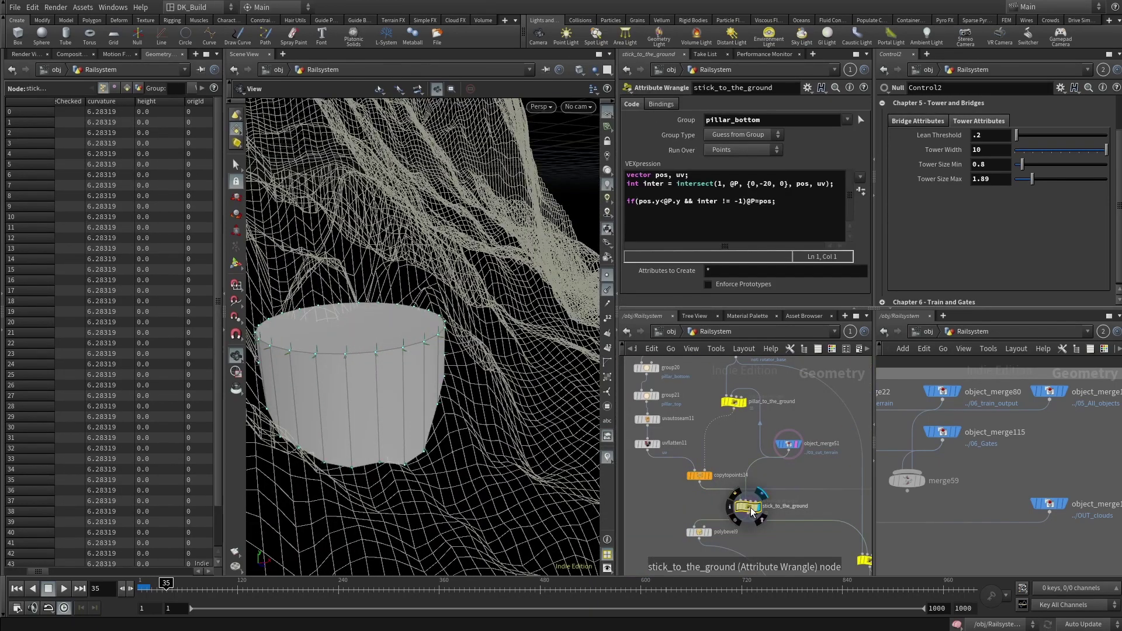
left_click(712, 520)
scroll(834, 451, "up", 3)
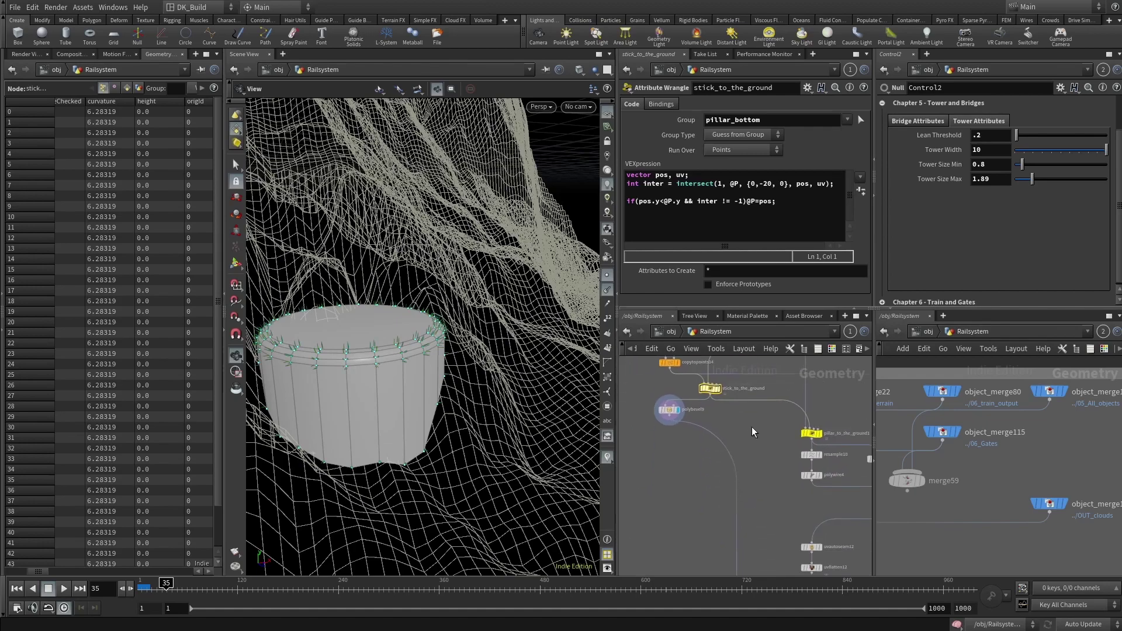
scroll(758, 454, "down", 5)
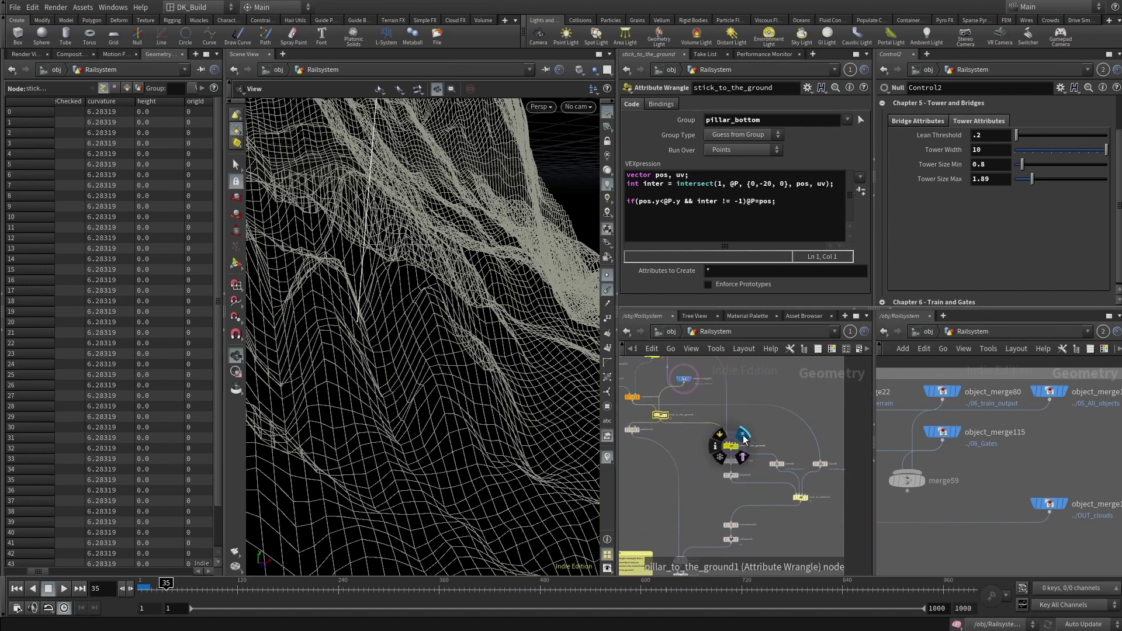
left_click(744, 434)
scroll(707, 447, "up", 3)
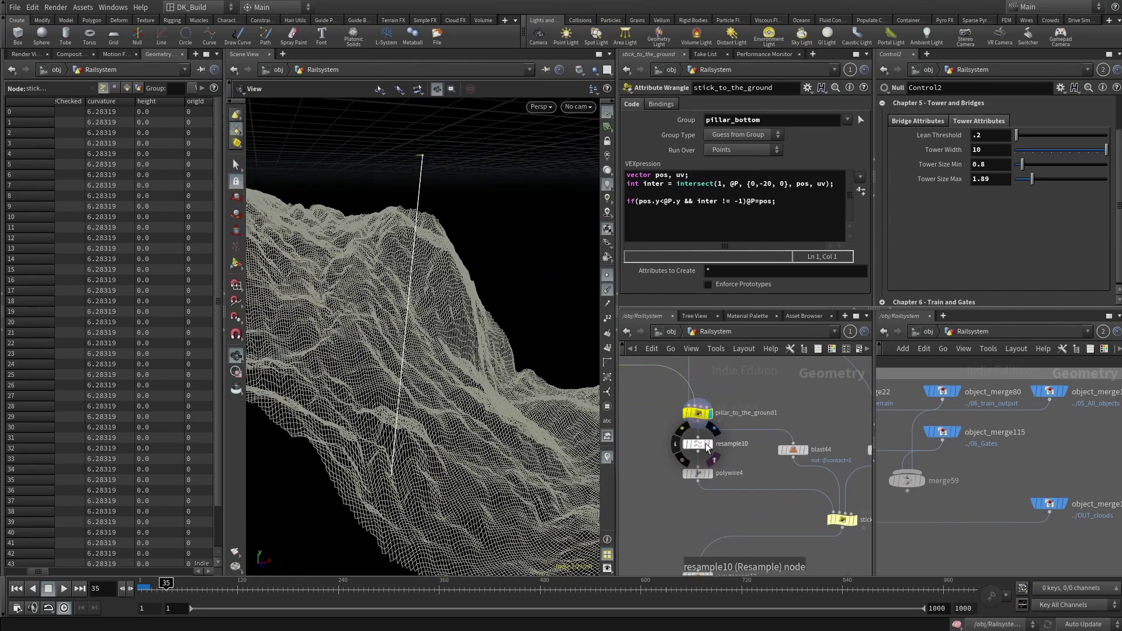
left_click(709, 474)
mouse_move(461, 351)
left_mouse_down()
mouse_move(468, 327)
mouse_move(462, 356)
left_mouse_up()
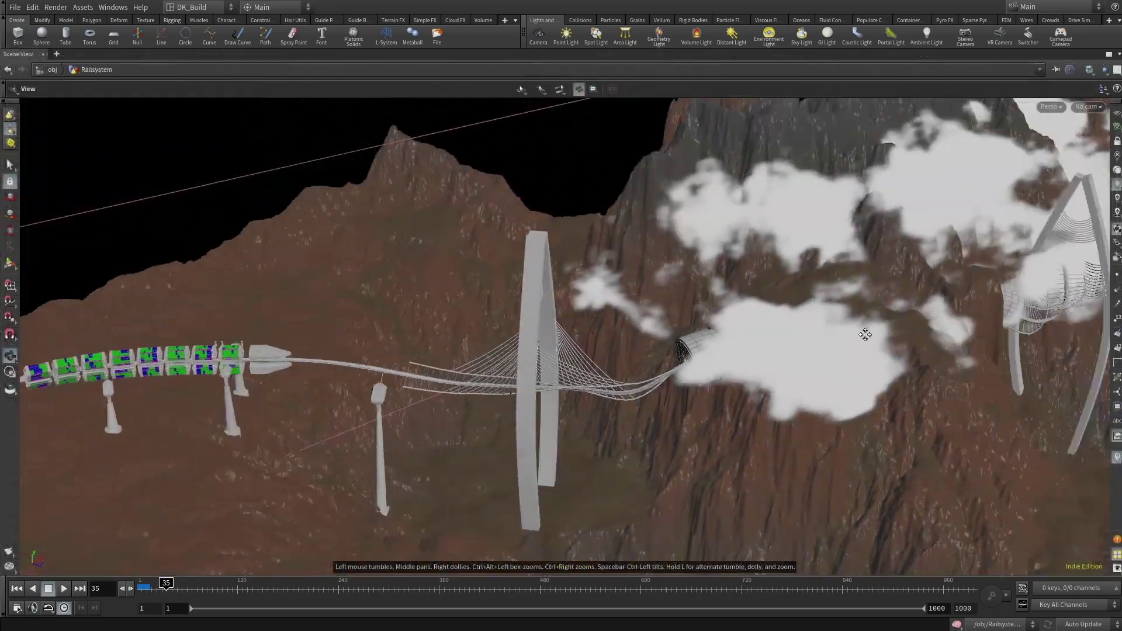
Step: Orbit and pan across the clouded terrain scene, then orbit the red-masked heightfield terrain
left_click_drag(865, 328, 493, 403)
left_click_drag(634, 358, 485, 370)
middle_click_drag(778, 418, 677, 396)
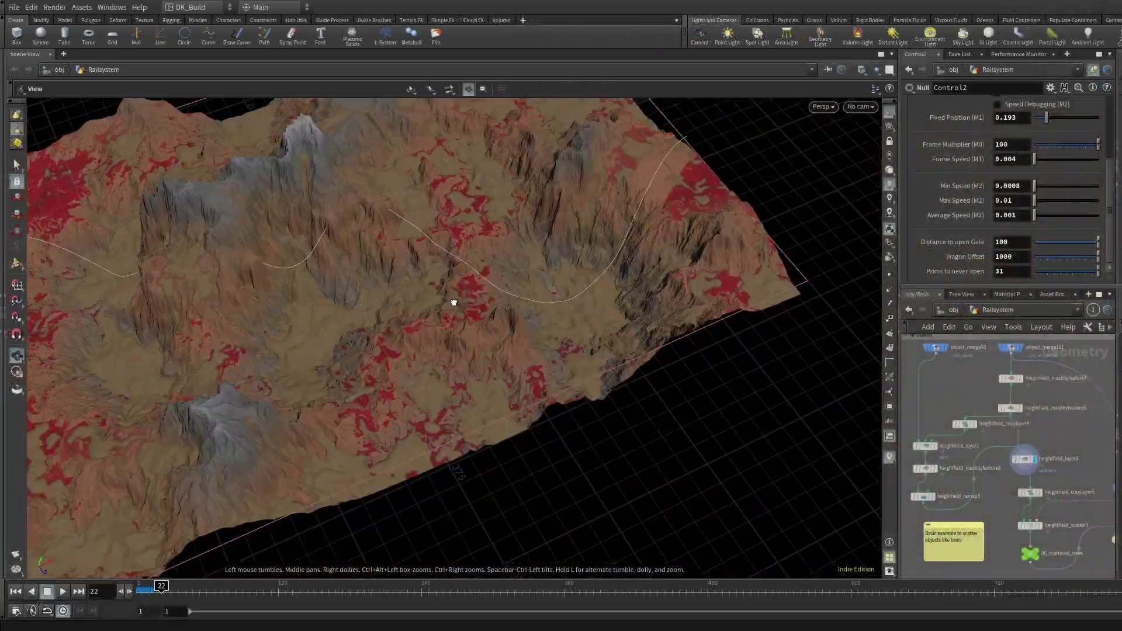
left_click_drag(451, 300, 293, 358)
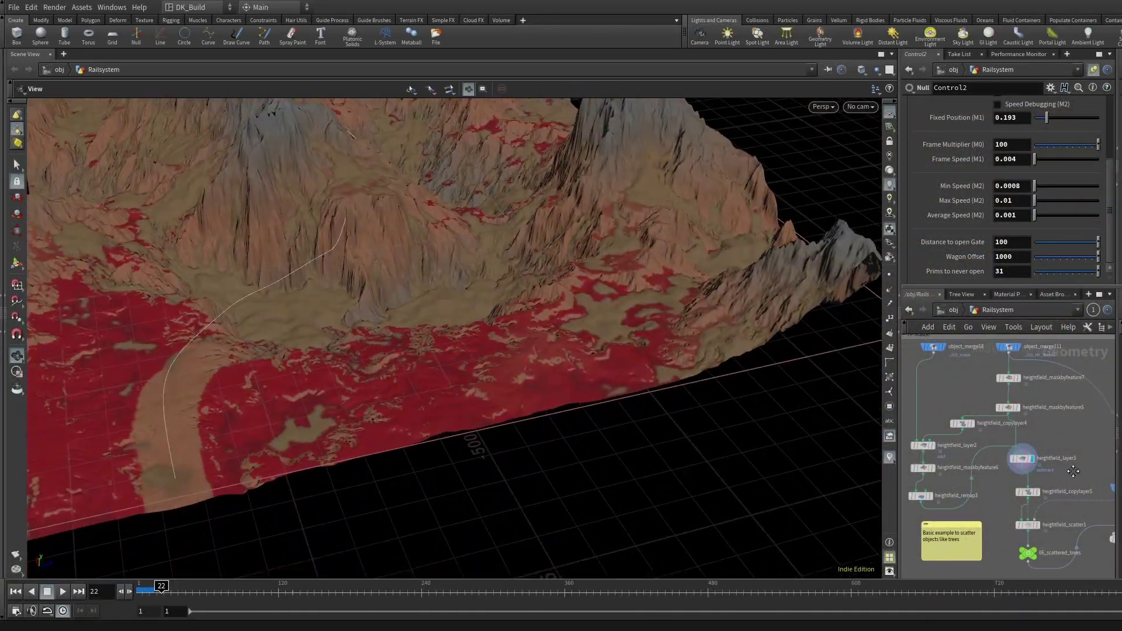
Step: Display merge63's scattered trees, then findshortestpath1 rail outlines and foreach_end23 bevelled rail paths
left_click(1093, 522)
left_click_drag(181, 378, 273, 306)
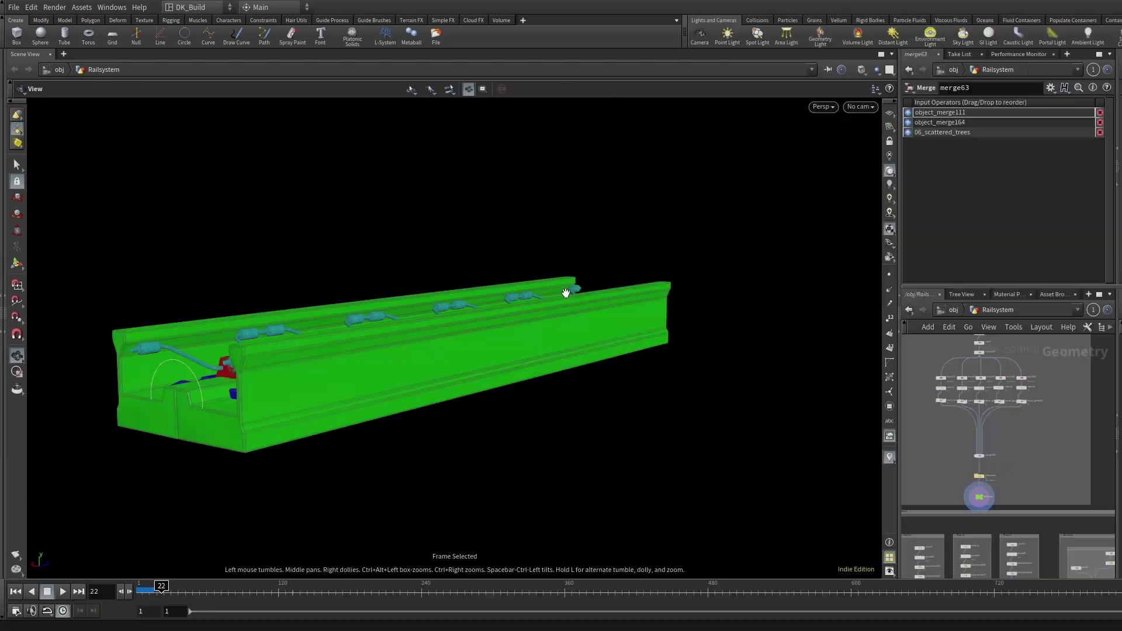
mouse_move(566, 292)
left_mouse_down()
mouse_move(619, 301)
mouse_move(529, 273)
mouse_move(568, 280)
left_mouse_up()
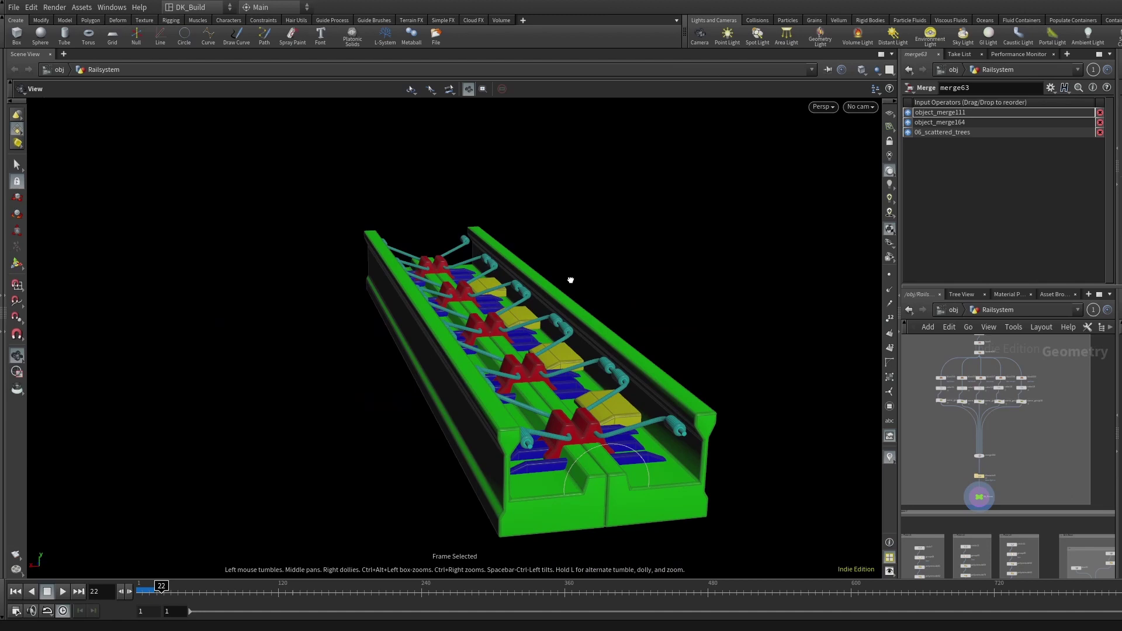
middle_click_drag(932, 367, 950, 460)
scroll(950, 460, "up", 3)
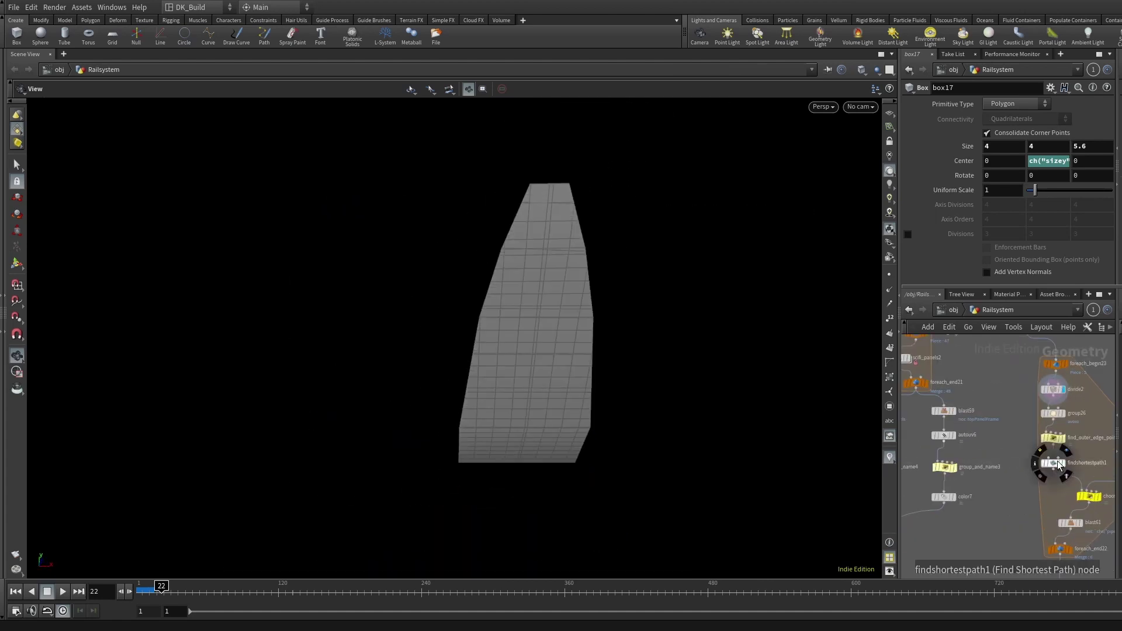
left_click(1066, 453)
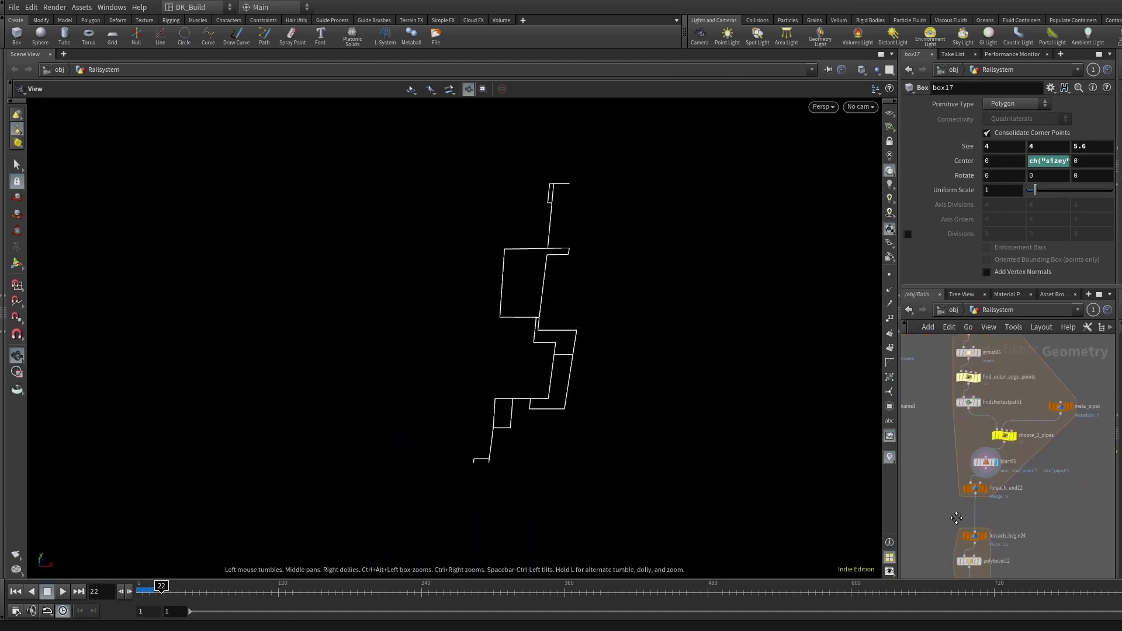
left_click(984, 488)
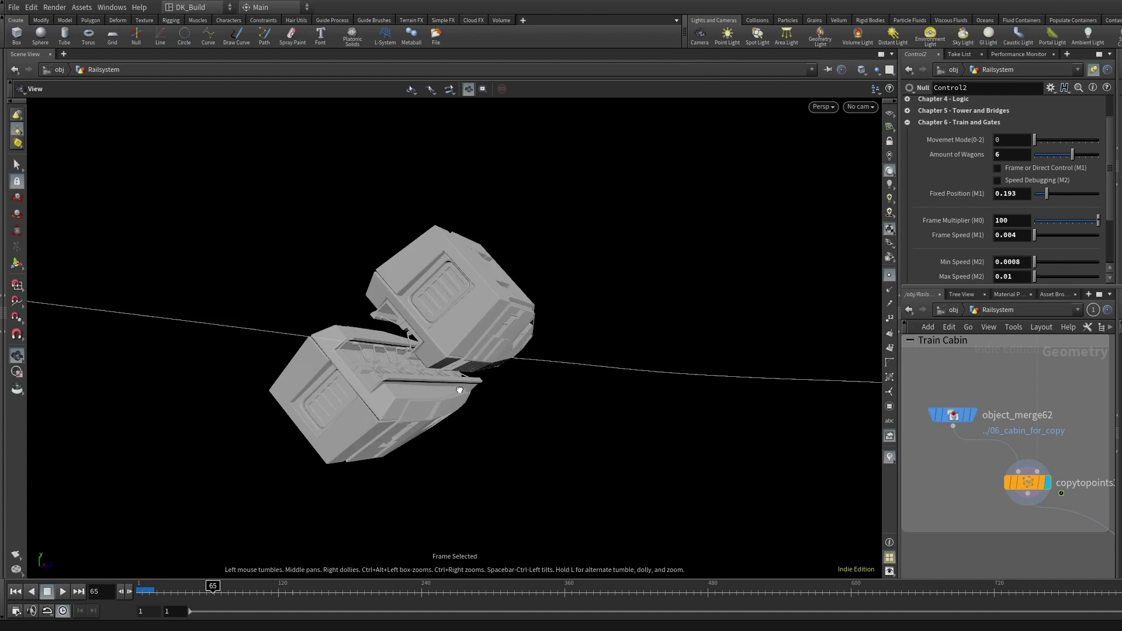
Step: Generate the wedge work items and cook the 15 ropgeometry1 wagon geometry items
left_click_drag(459, 390, 546, 413)
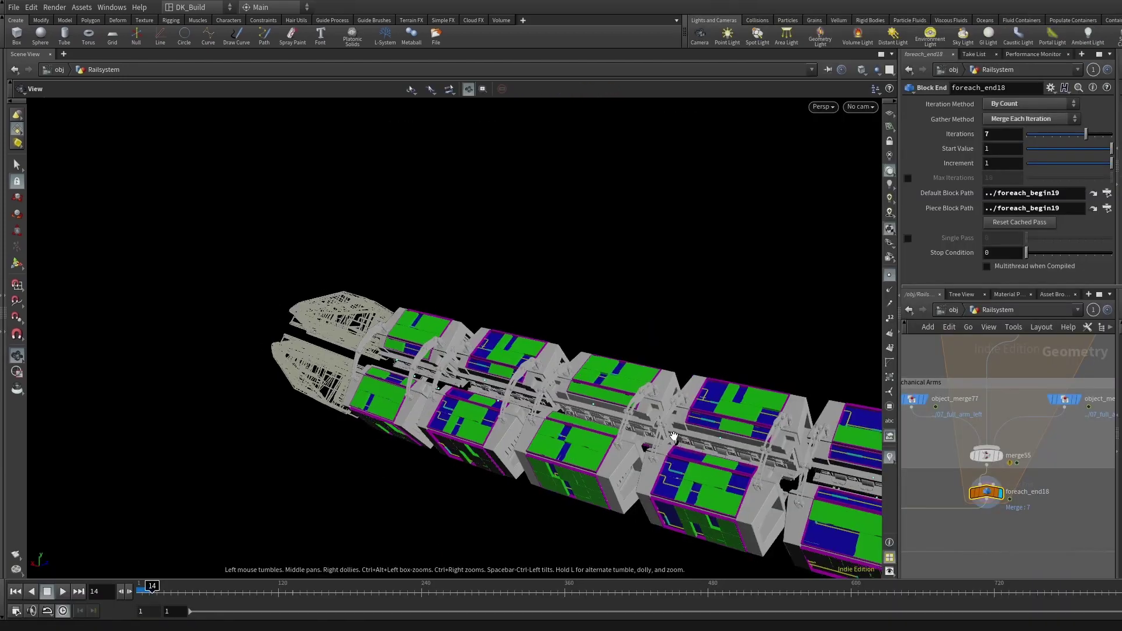
scroll(821, 437, "up", 3)
left_click_drag(821, 438, 680, 441)
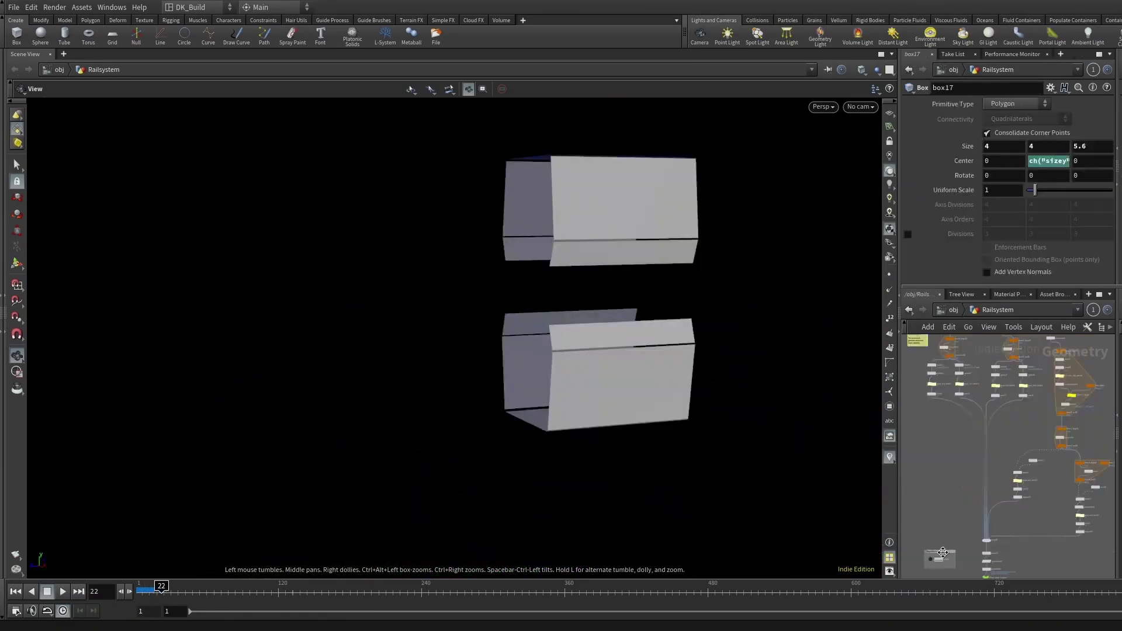
left_click(975, 457, "shift")
right_click(975, 460)
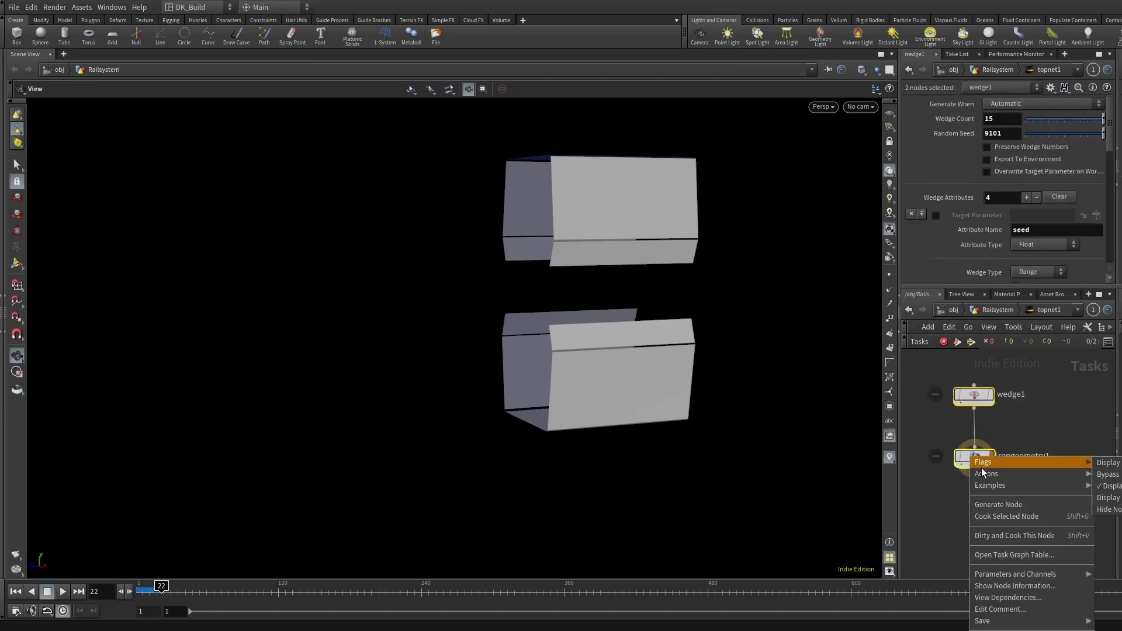
left_click(1003, 505)
right_click(976, 456)
left_click(1001, 519)
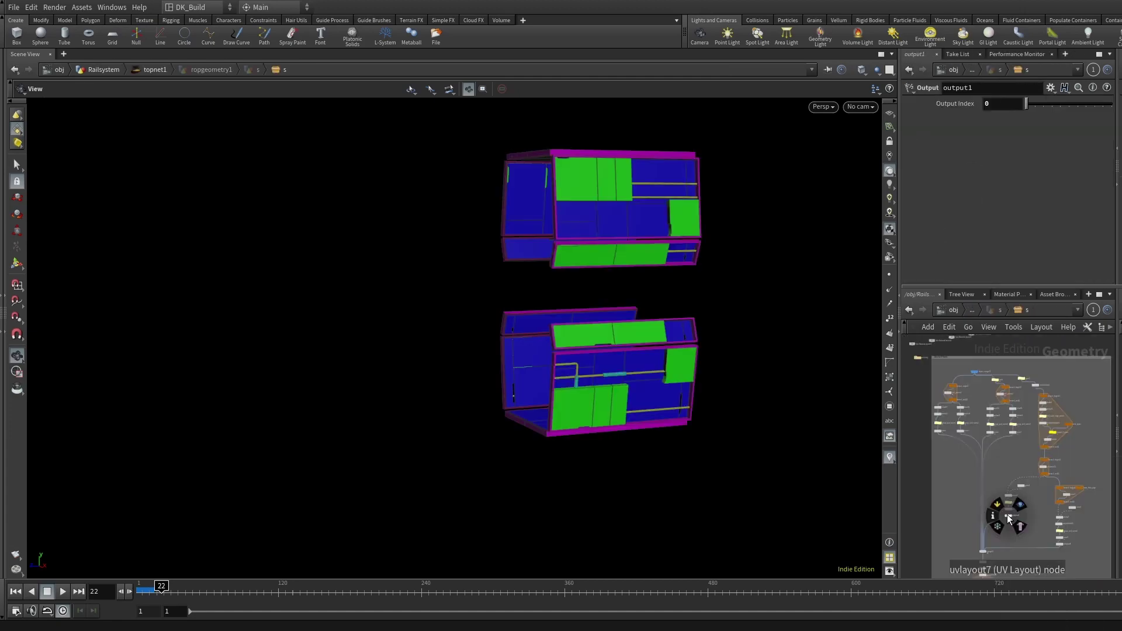
Step: Confirm file29's Max Skins is 15, then display copytopoints20's coloured wagons and merge41's output
left_click_drag(571, 271, 546, 300)
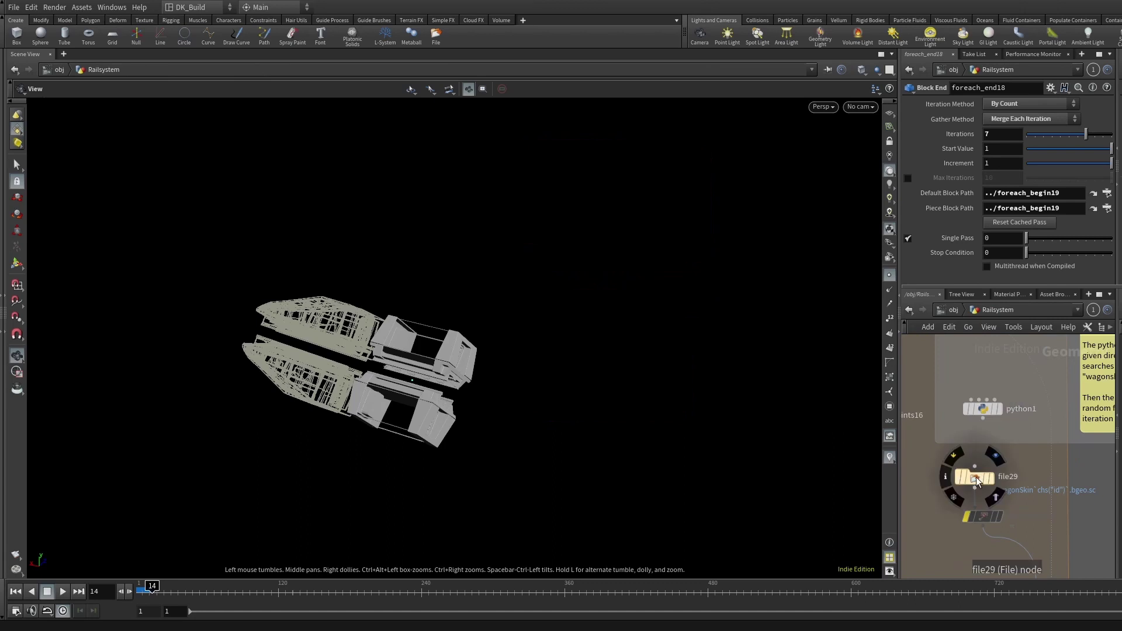
left_click(975, 477)
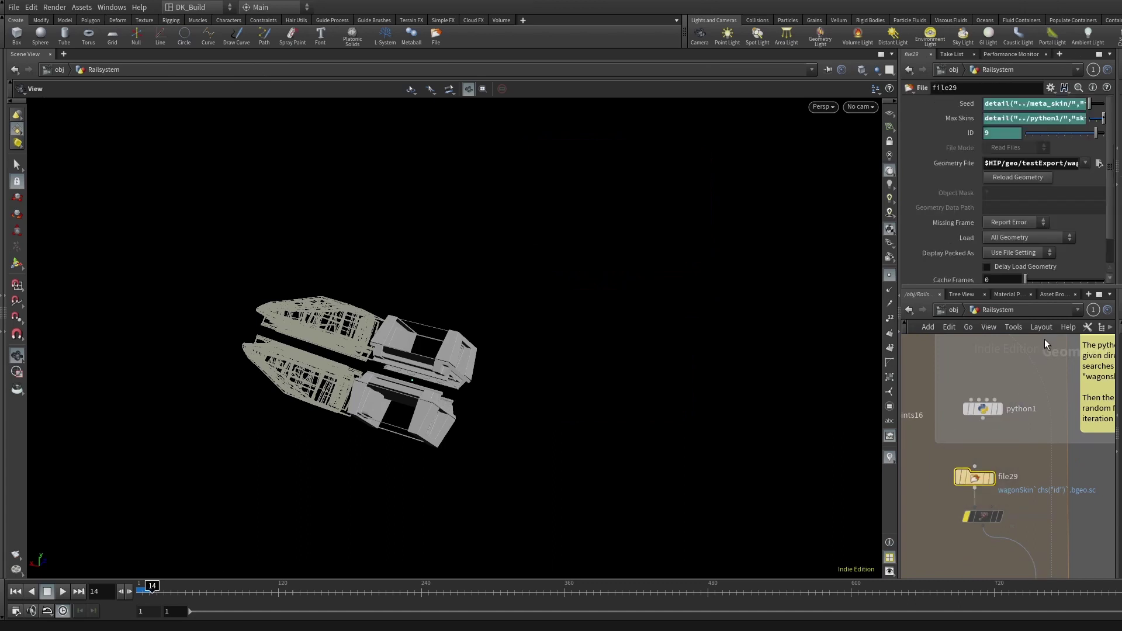
left_click(962, 120)
middle_click_drag(1009, 521, 1025, 449)
scroll(1024, 449, "down", 2)
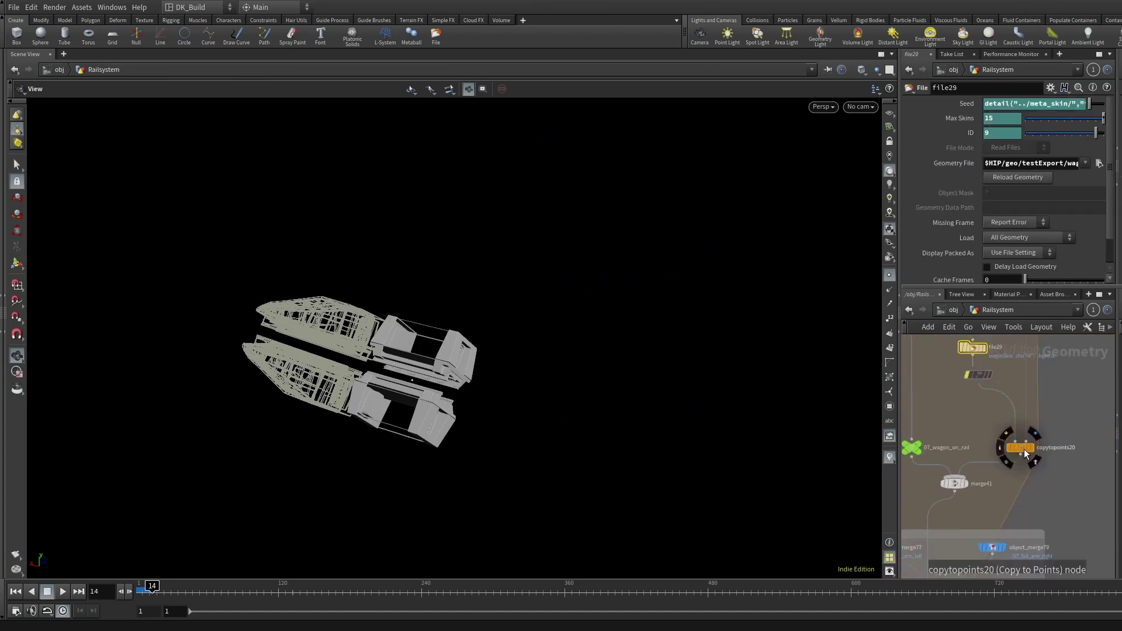
left_click(1031, 448)
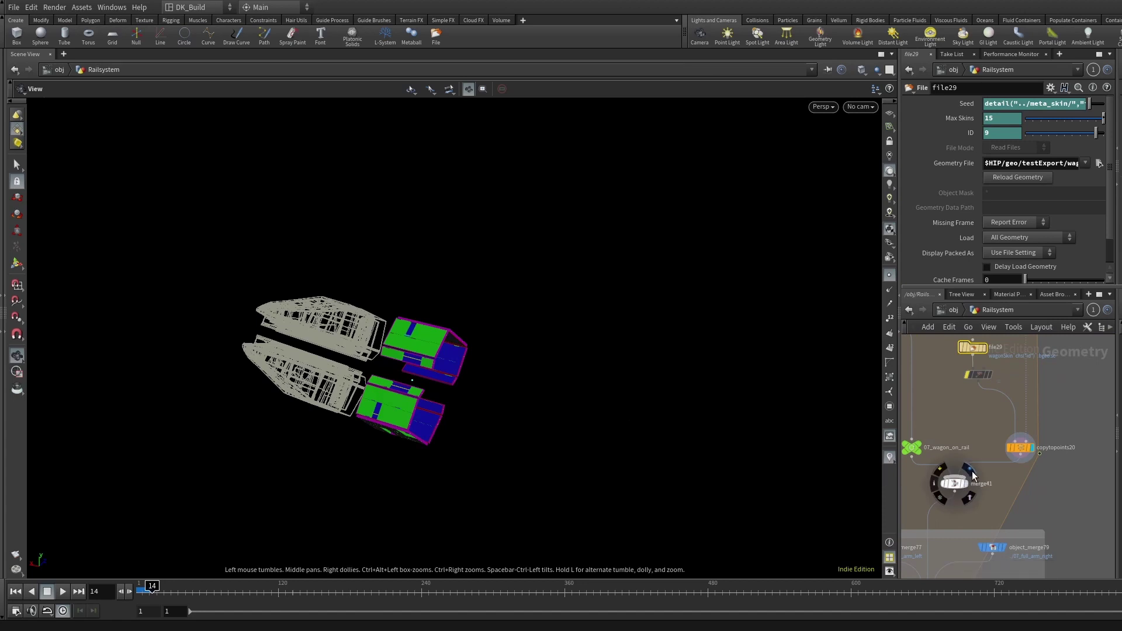
left_click(970, 470)
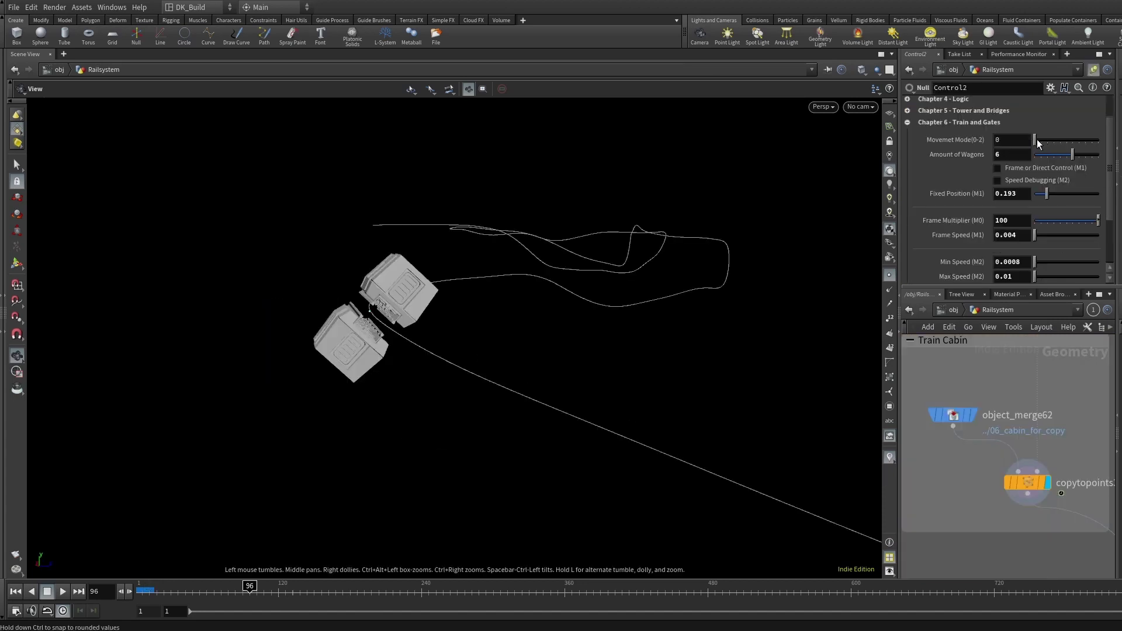
Step: On Control2, set Movement Mode to 1, shift Fixed Position, and enable Frame or Direct Control (M1)
left_click_drag(1038, 141, 1041, 141)
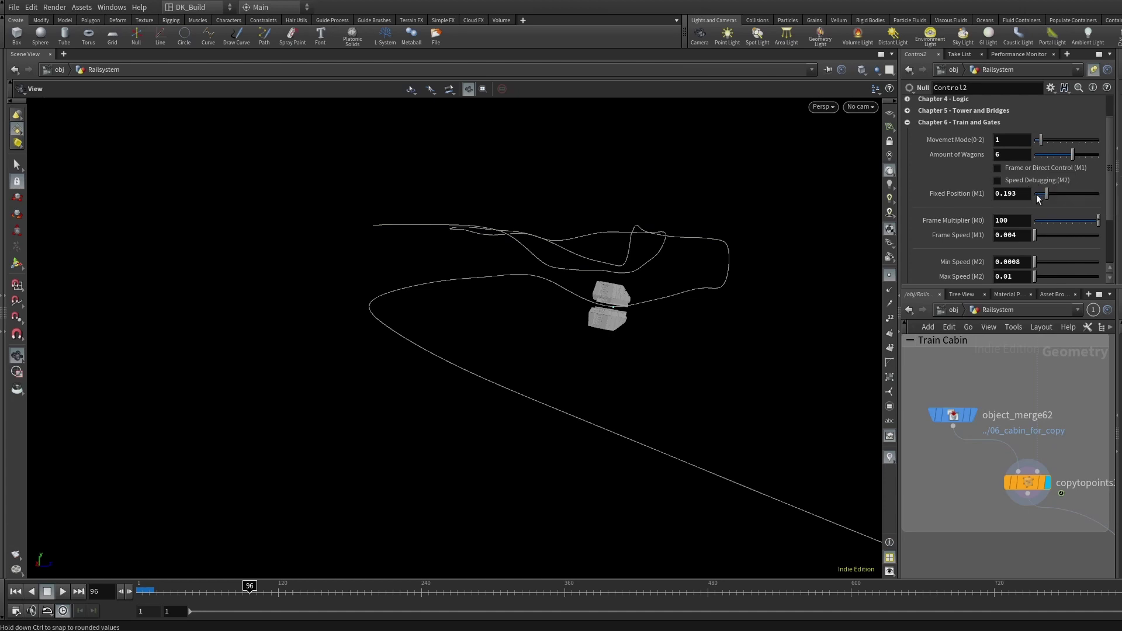
mouse_move(1022, 207)
middle_mouse_down()
mouse_move(1053, 205)
mouse_move(1016, 202)
middle_mouse_up()
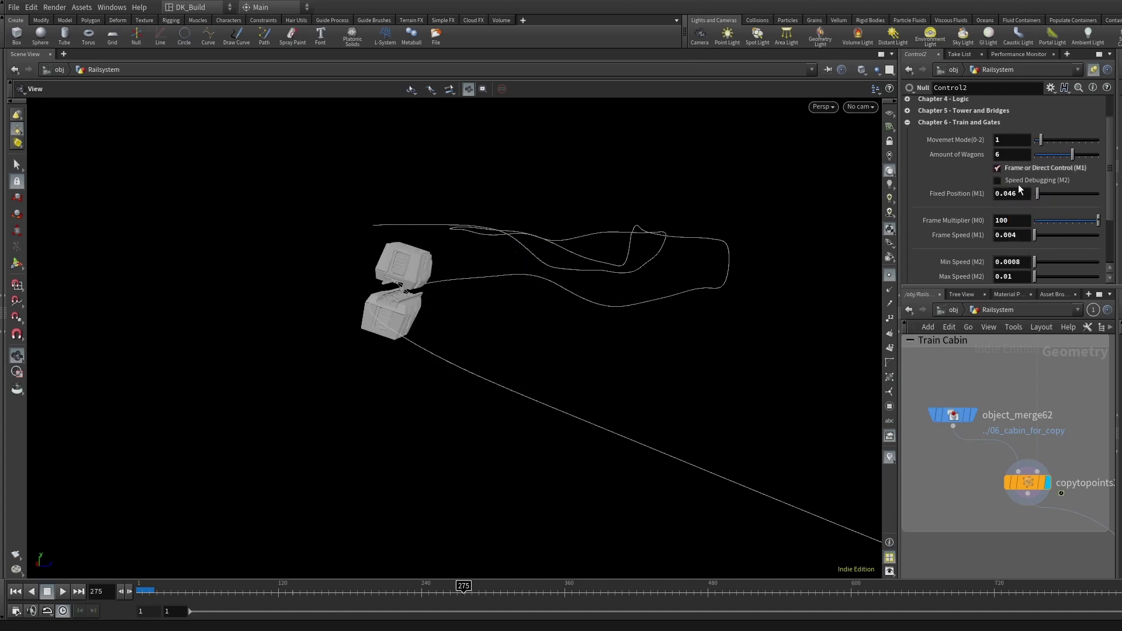
left_click(63, 592)
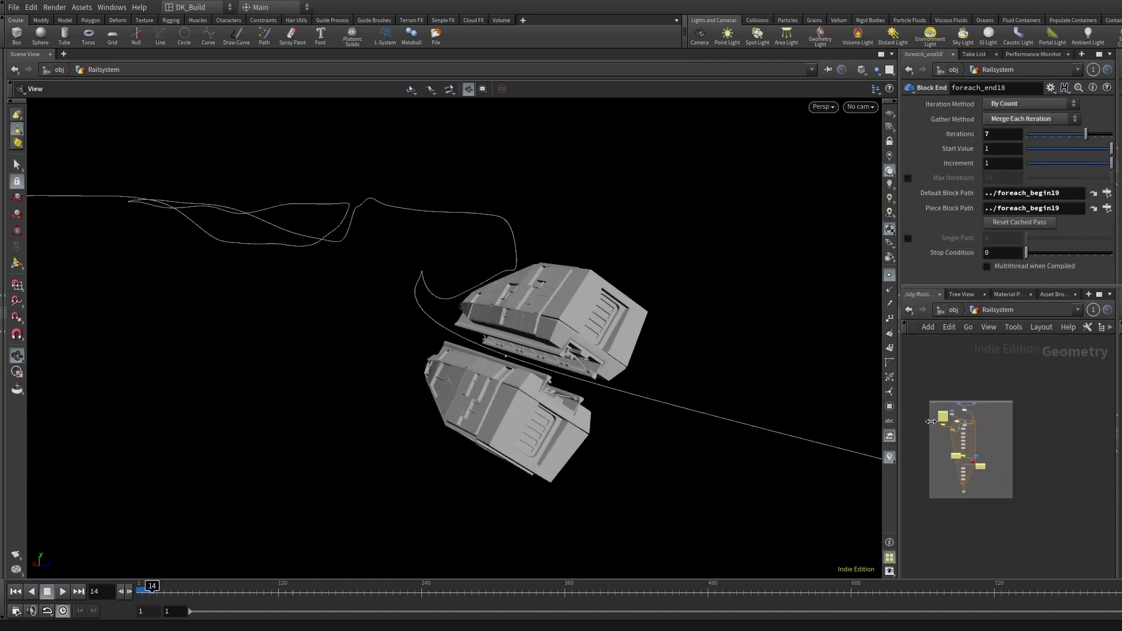
Step: Display object_merge66's gate curves and circle outlines, framed in the viewport
middle_click_drag(1058, 414, 995, 456)
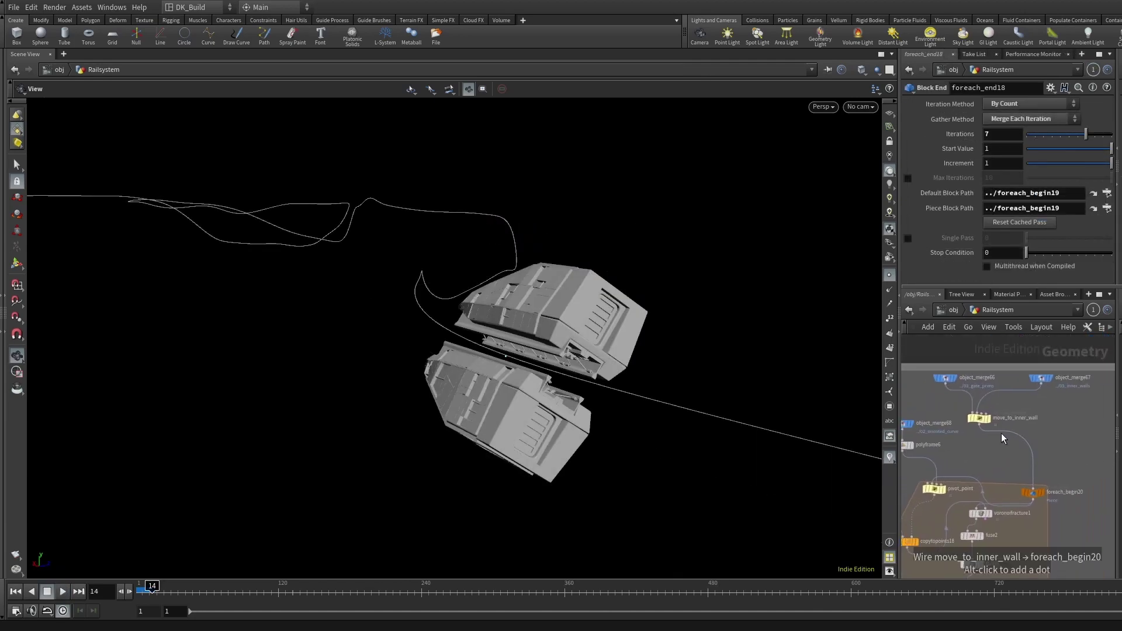
left_click(949, 377)
scroll(957, 470, "down", 5)
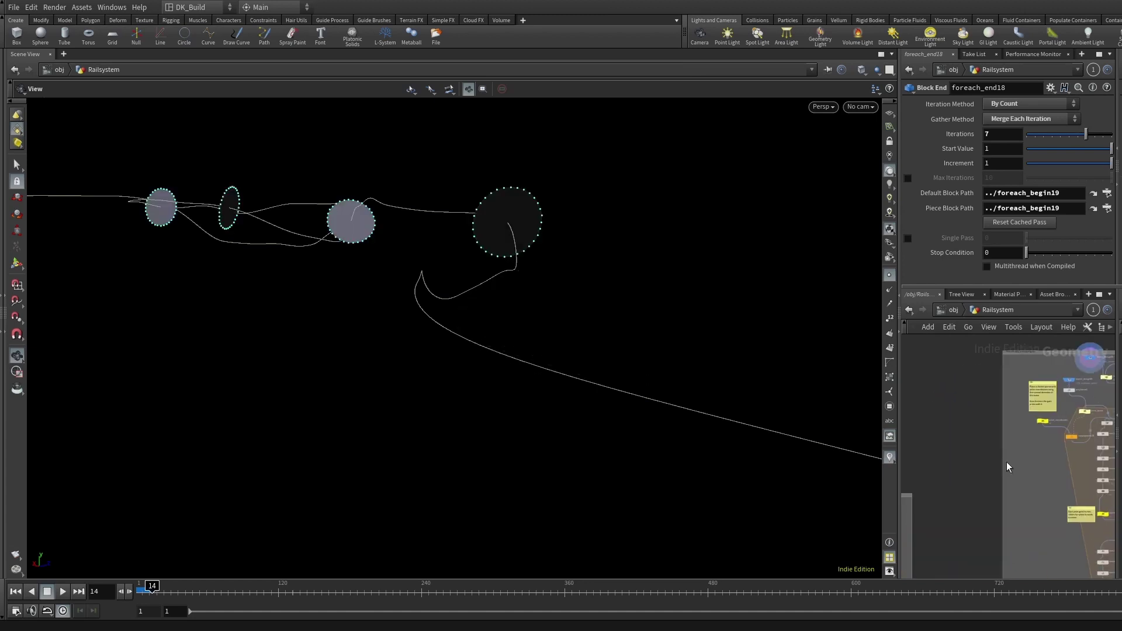
left_click(973, 492)
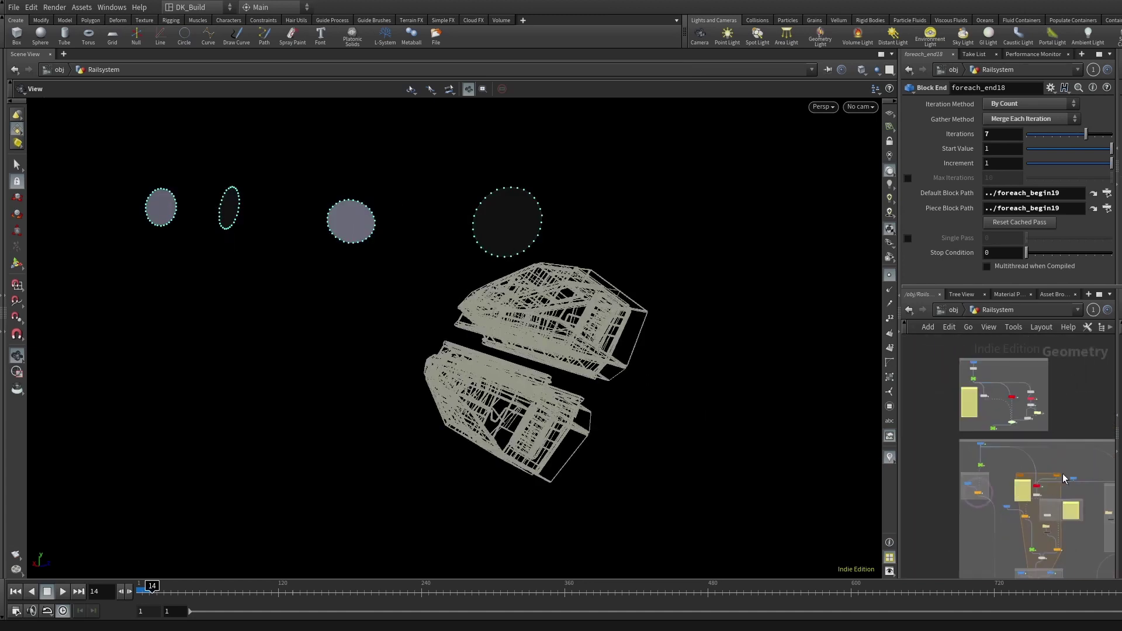
middle_click_drag(994, 506, 758, 513)
scroll(974, 418, "up", 5)
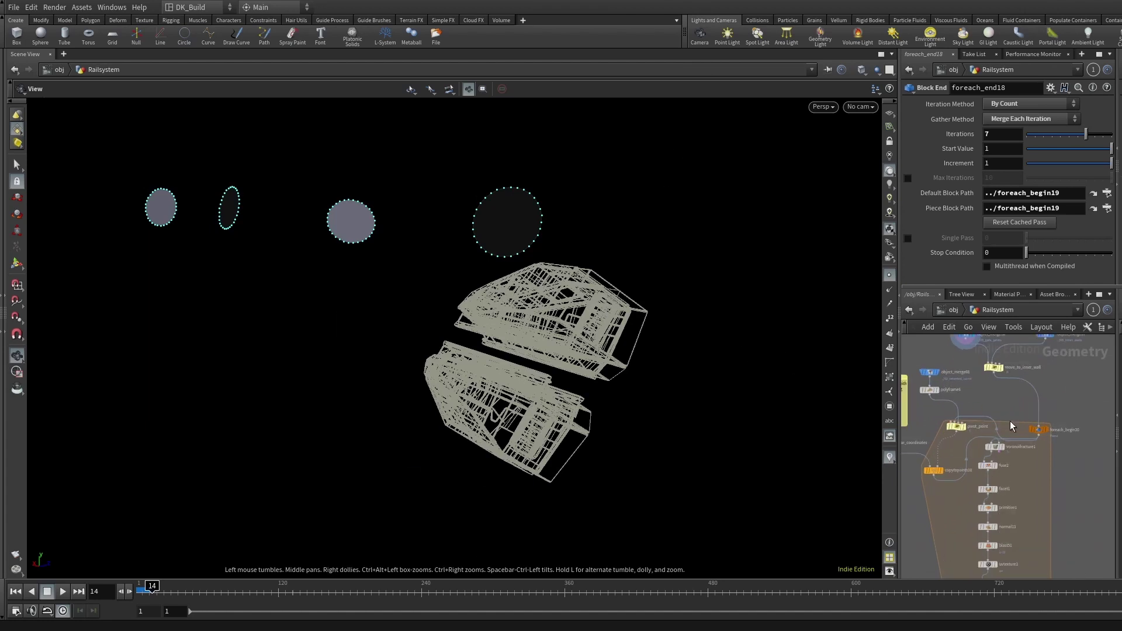
key("f")
Step: Display copytopoints18's spiral point cloud, then voronoifracture1's fractured gate disk
mouse_move(1024, 426)
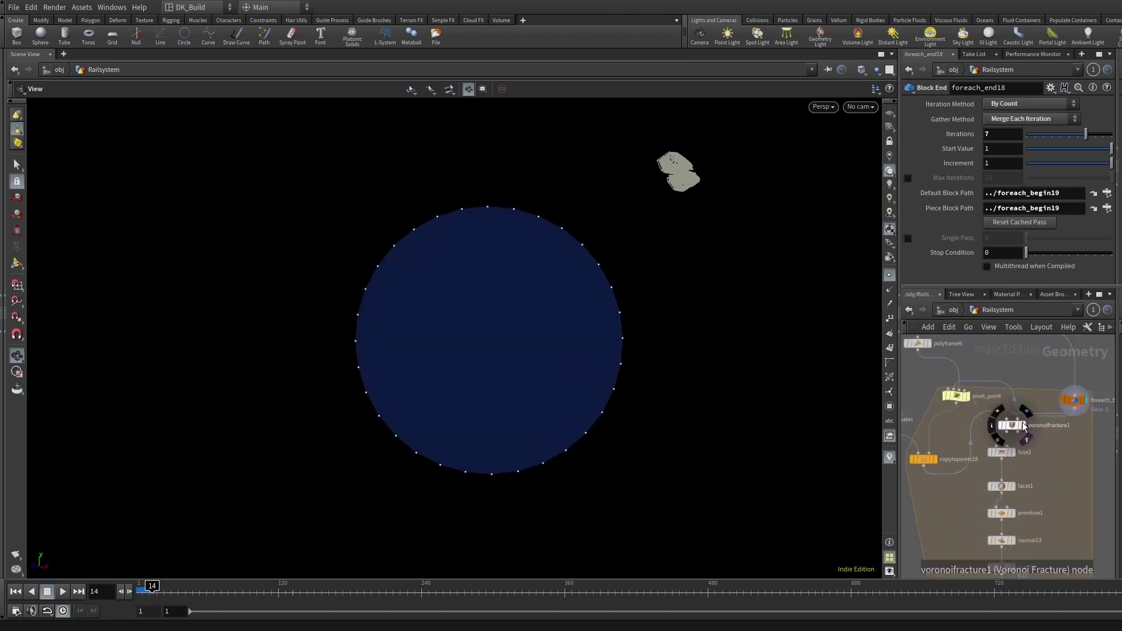
middle_click_drag(955, 420, 1017, 428)
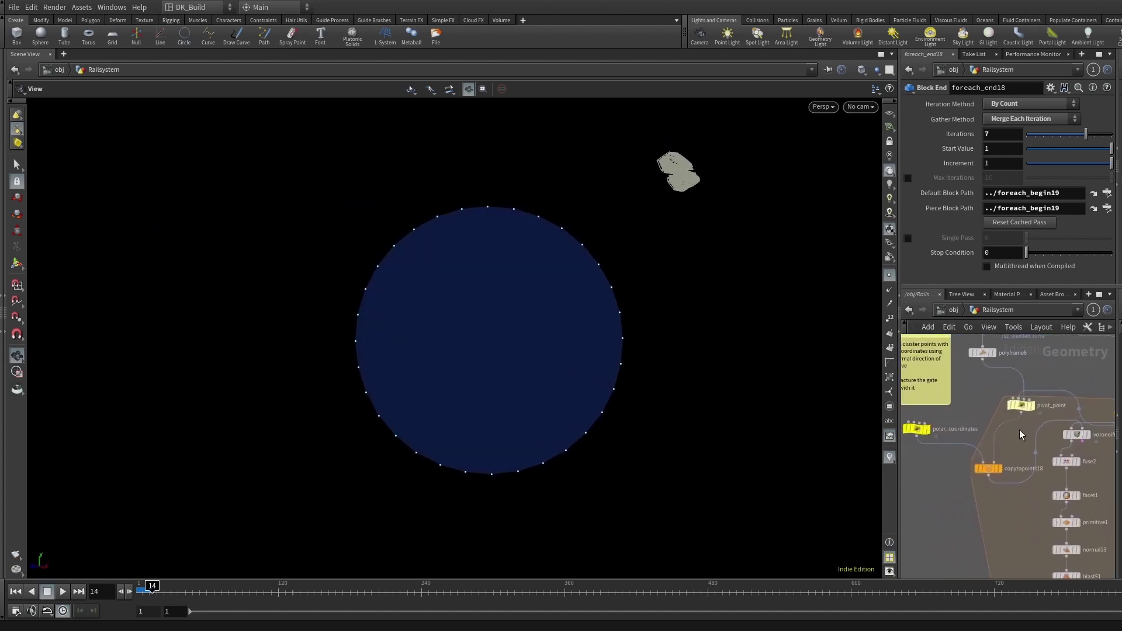
left_click(1004, 461)
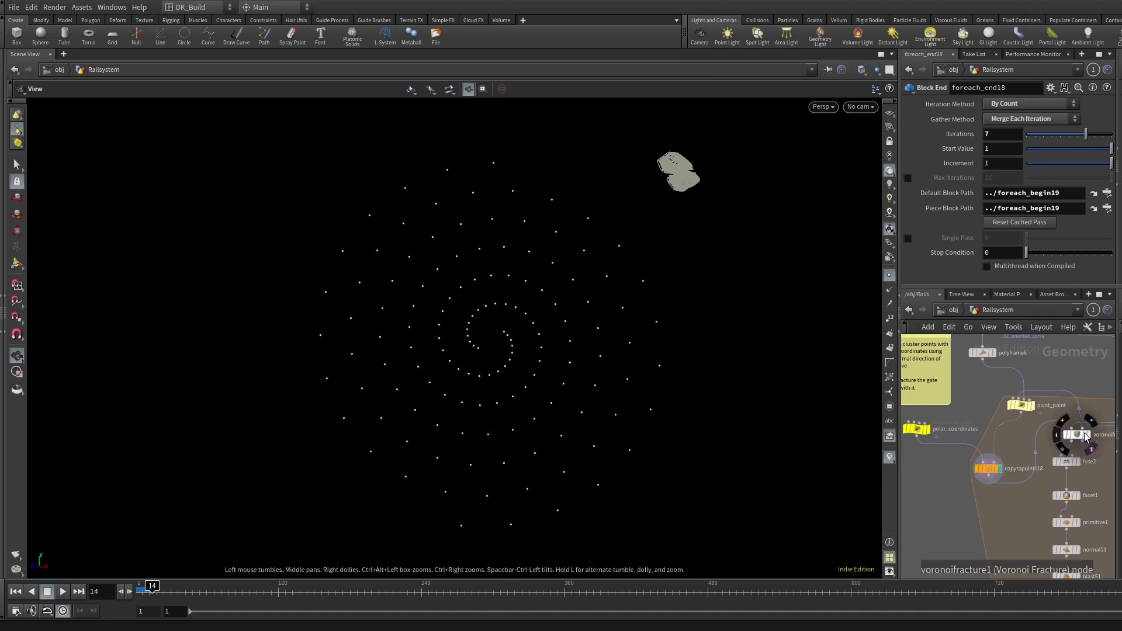
left_click(1091, 421)
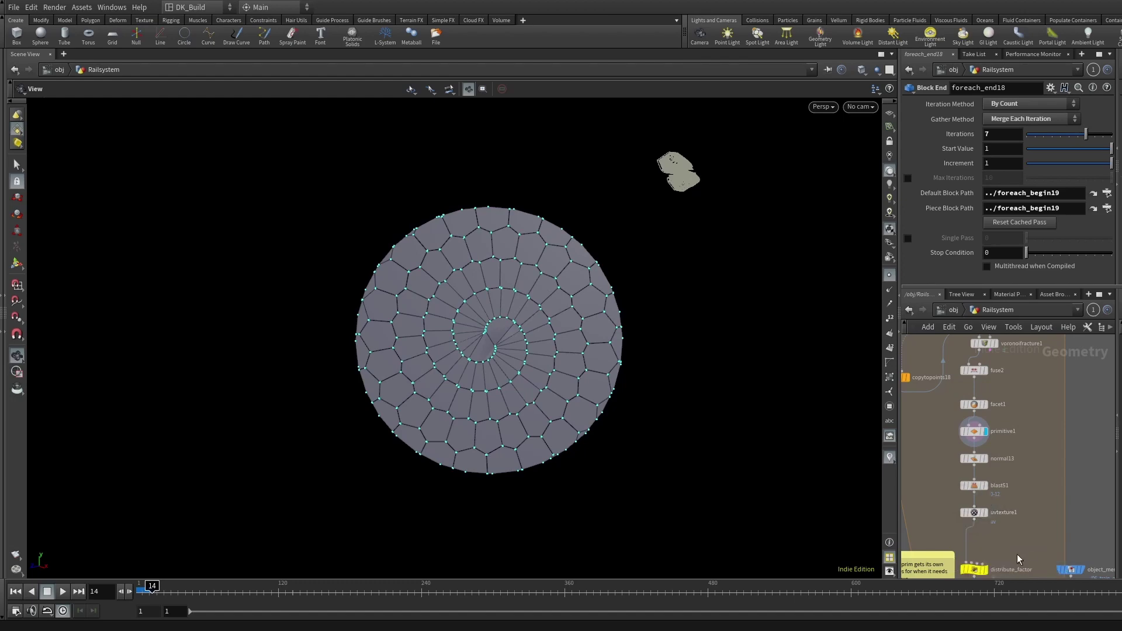
middle_click_drag(986, 521, 1002, 422)
mouse_move(1002, 422)
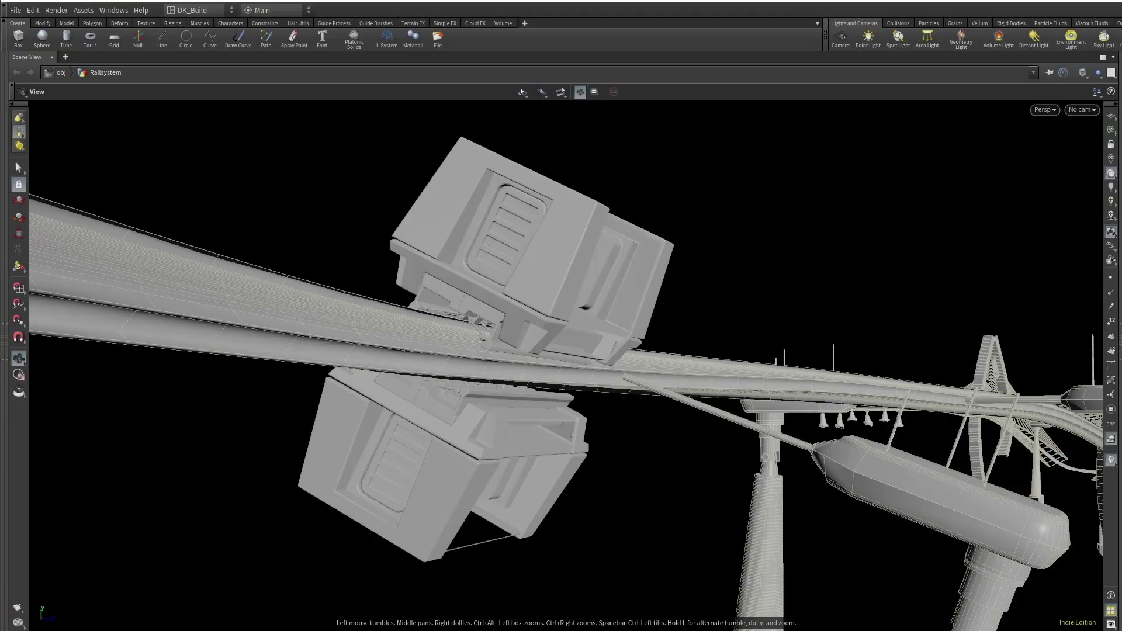
Step: Leave the flipbook and orbit the wireframe view around the wagons and mechanical arms
key("w")
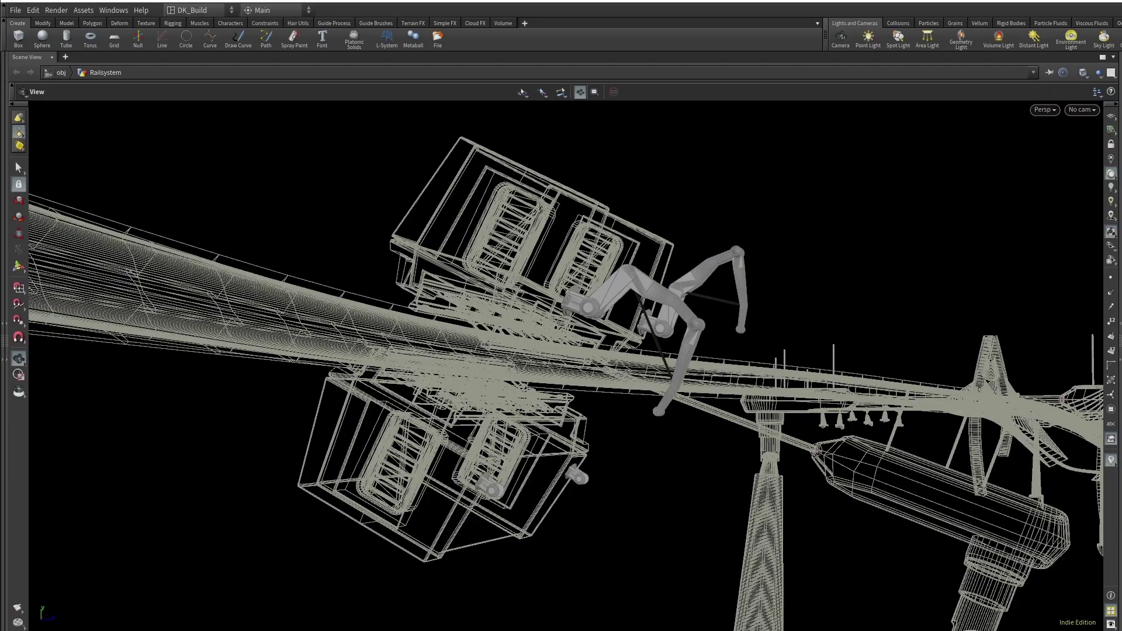
left_click_drag(819, 374, 752, 426)
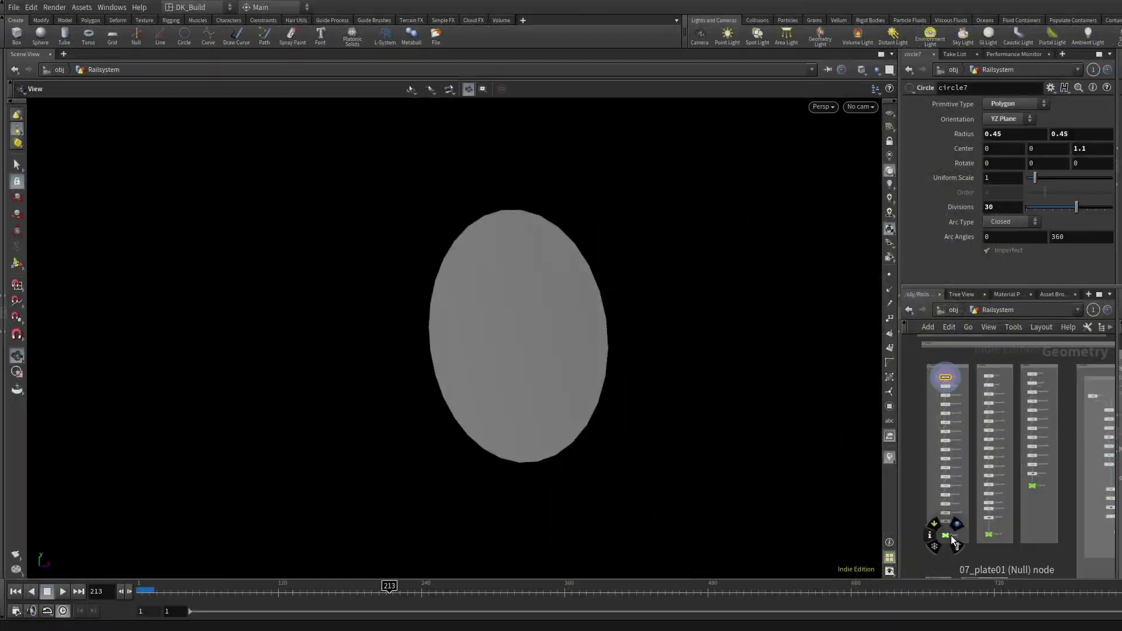
Step: Display the arm plates, grooved cylinder plate and assembled two-cylinder joint
left_click(945, 535)
mouse_move(1004, 530)
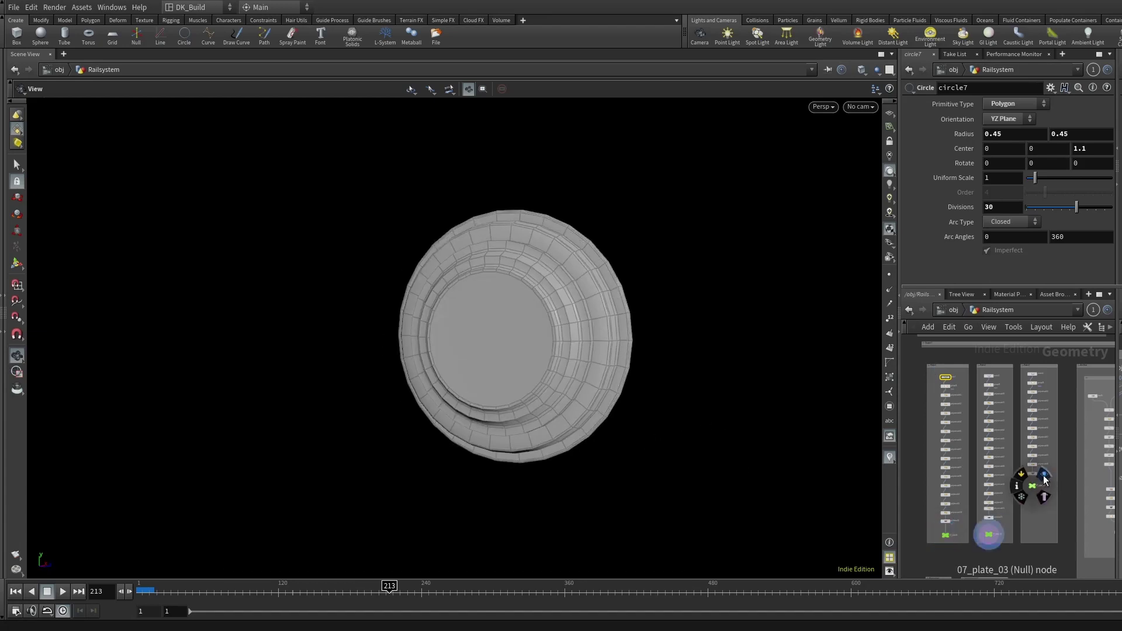
left_click(1045, 480)
middle_click_drag(1046, 526, 967, 513)
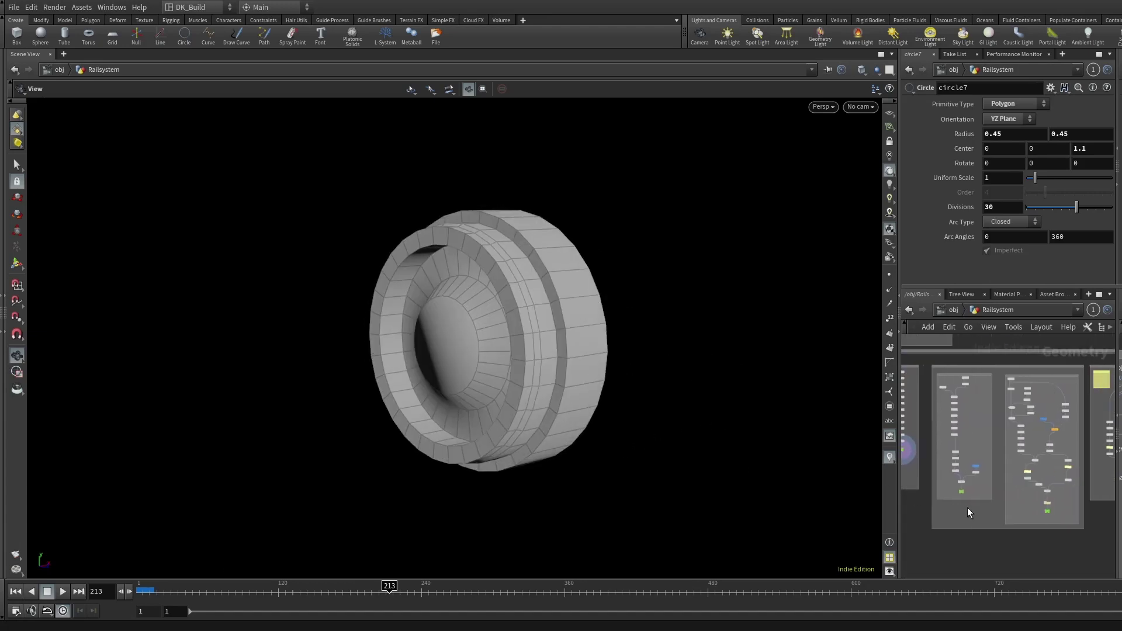
left_click(963, 493)
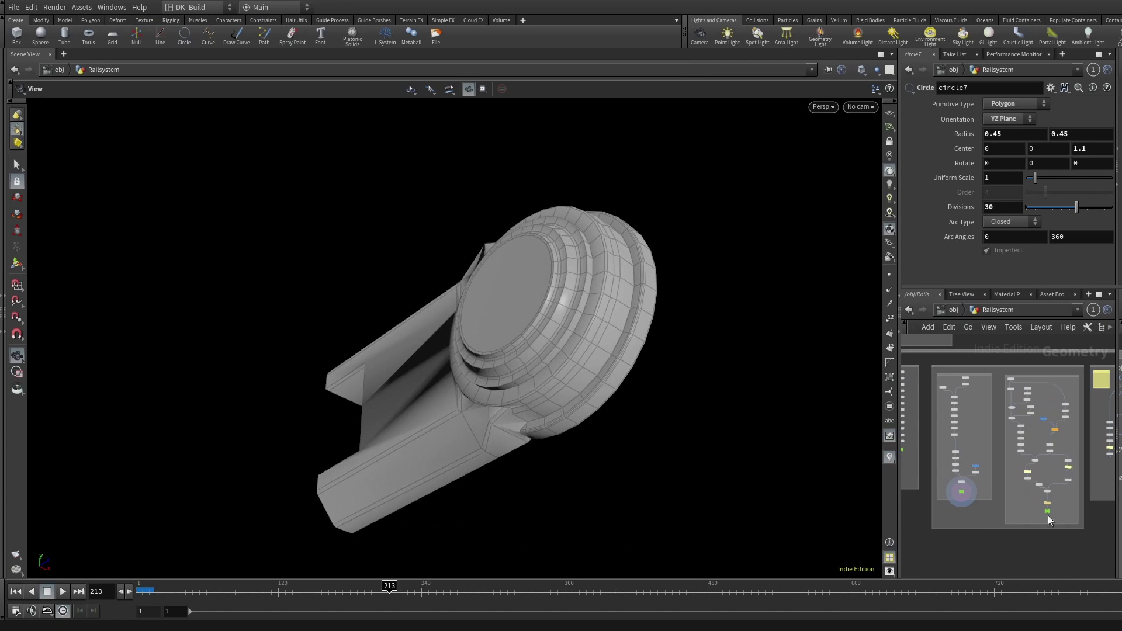
left_click(1041, 502)
left_click_drag(514, 374, 991, 562)
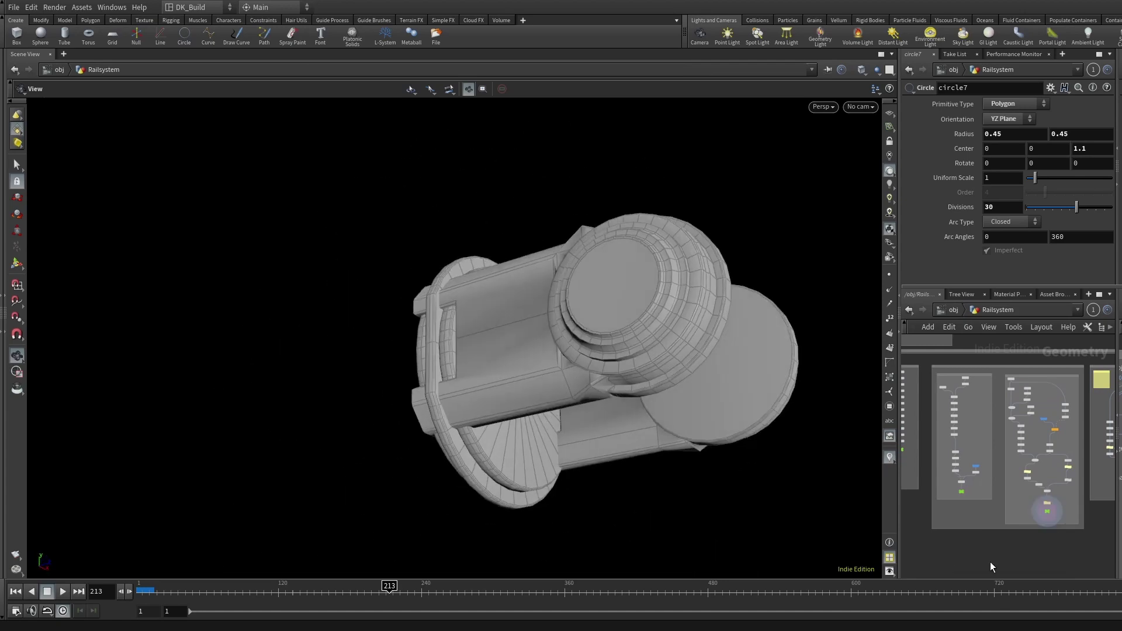
middle_click_drag(990, 563, 933, 525)
scroll(972, 431, "up", 2)
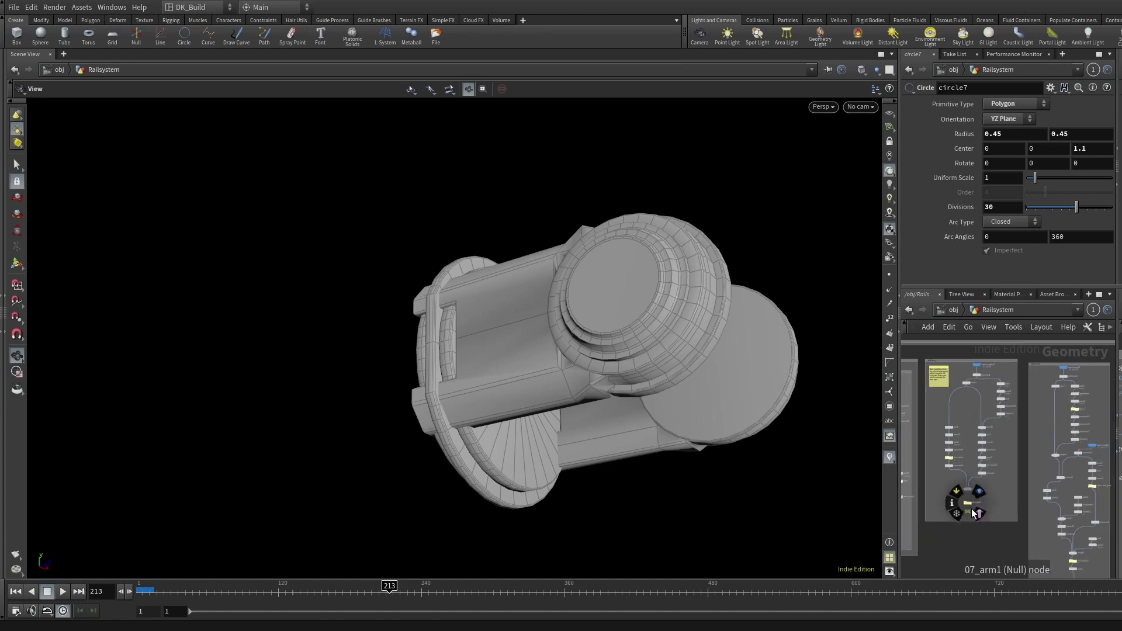
Step: Display the 07_arm1 arm geometry and inspect the two arm pieces and their wheels
left_click(968, 510)
left_click_drag(672, 420, 611, 371)
scroll(970, 502, "up", 2)
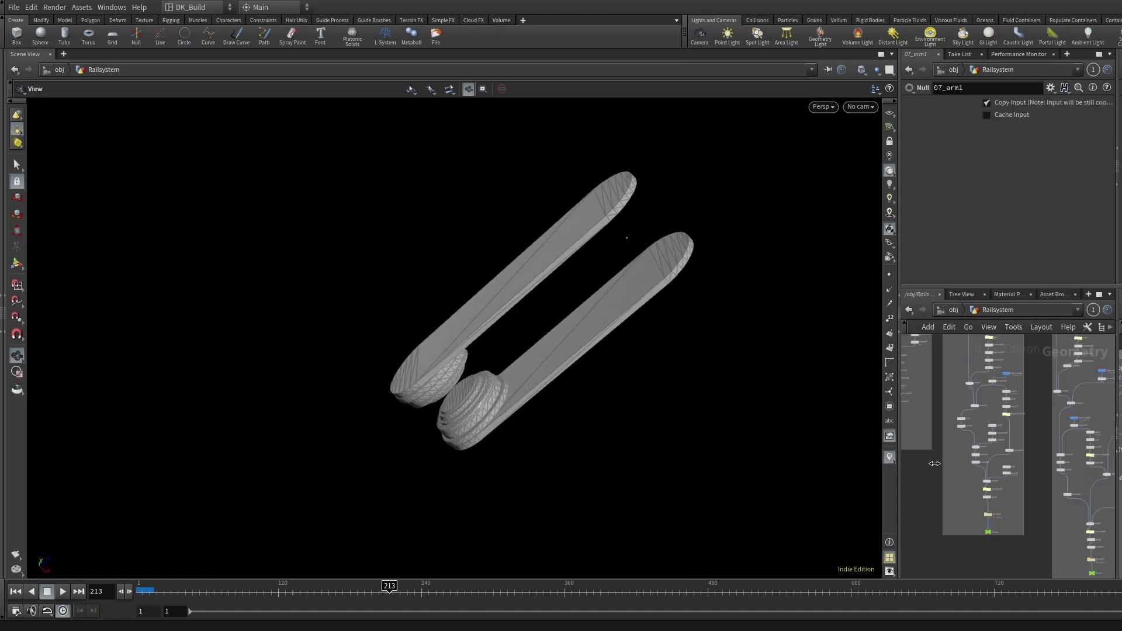
middle_click_drag(984, 528, 1002, 514)
scroll(723, 337, "up", 3)
scroll(723, 338, "down", 4)
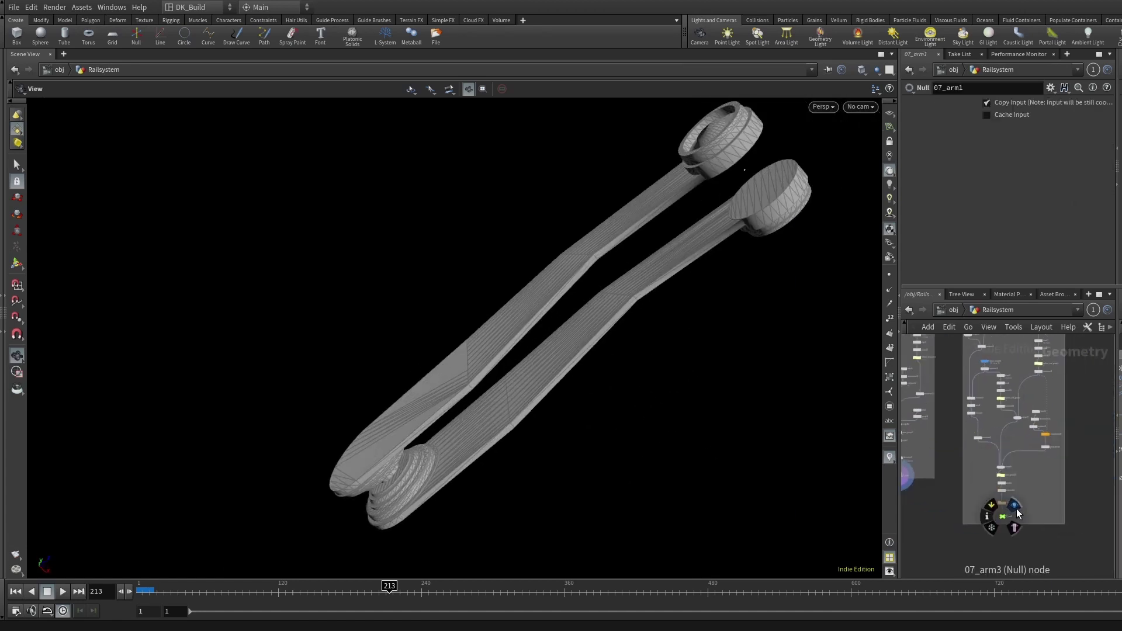
left_click_drag(655, 292, 662, 519)
scroll(729, 375, "down", 3)
scroll(1000, 509, "down", 1)
middle_click_drag(999, 510, 952, 464)
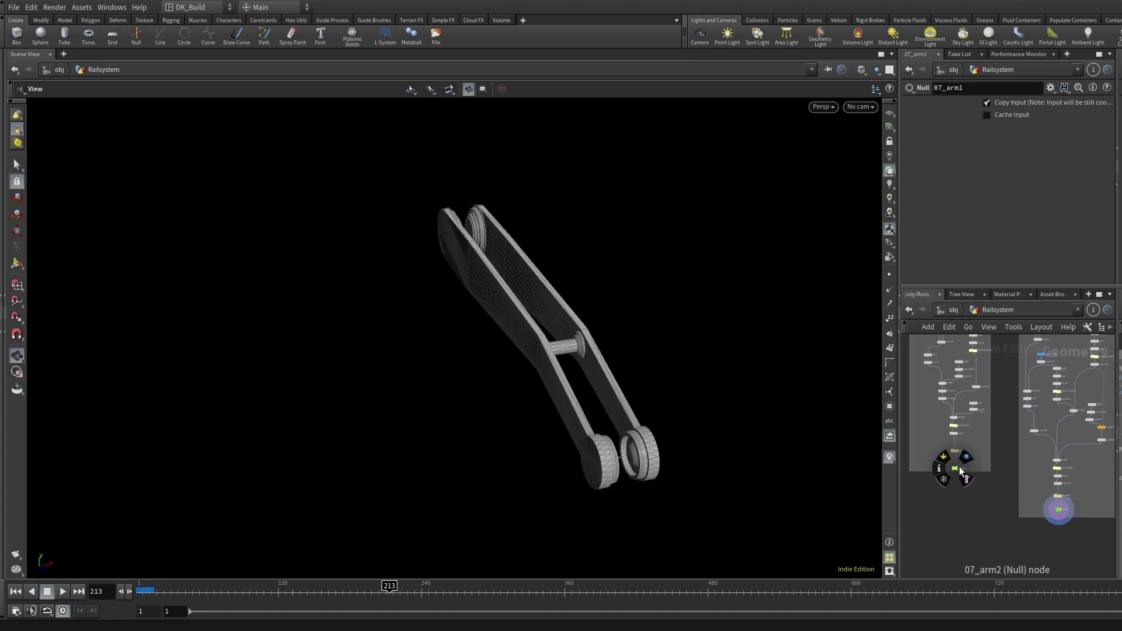
left_click_drag(672, 439, 621, 382)
Step: Display object_merge74 and frame the split wagon geometry from 07_wagon_on_rail
scroll(625, 383, "up", 2)
scroll(625, 383, "up", 1)
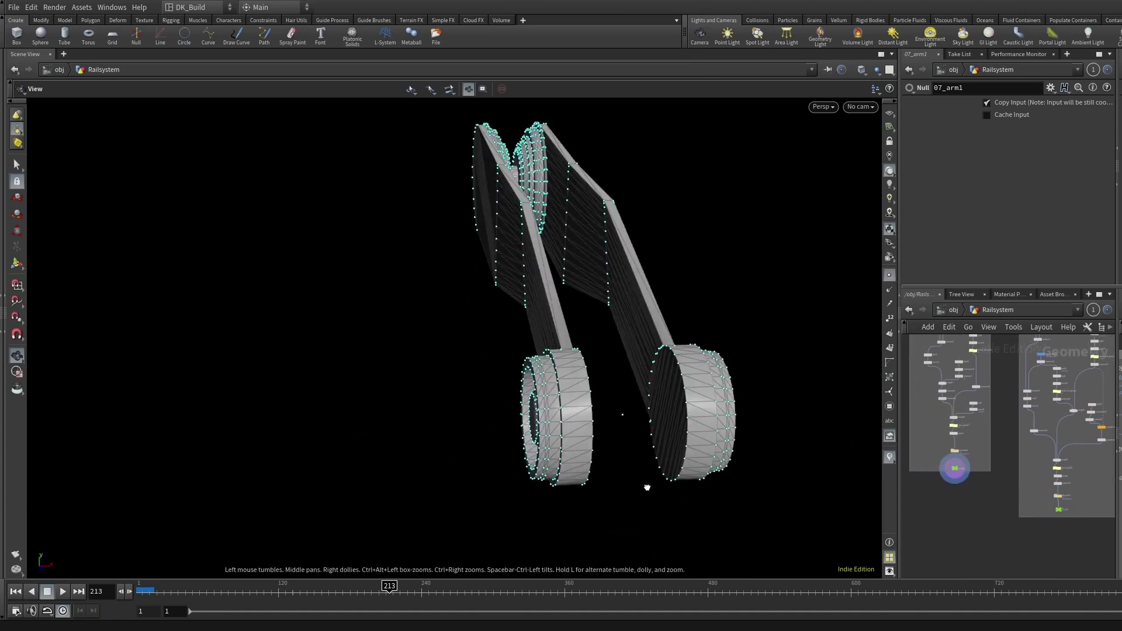
scroll(621, 382, "up", 1)
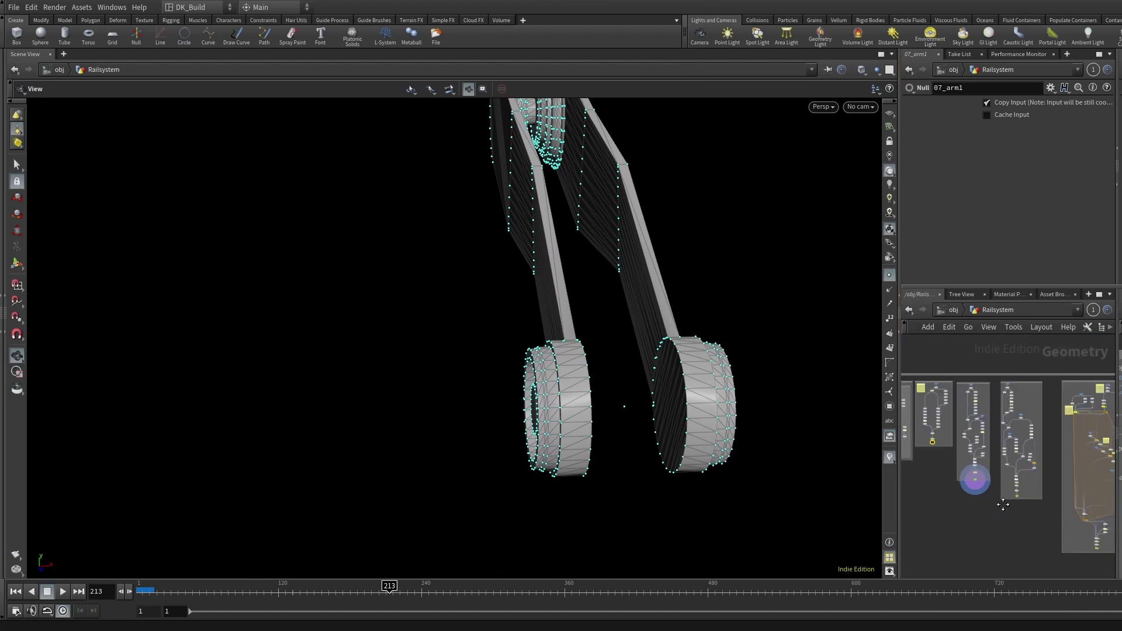
scroll(962, 351, "up", 3)
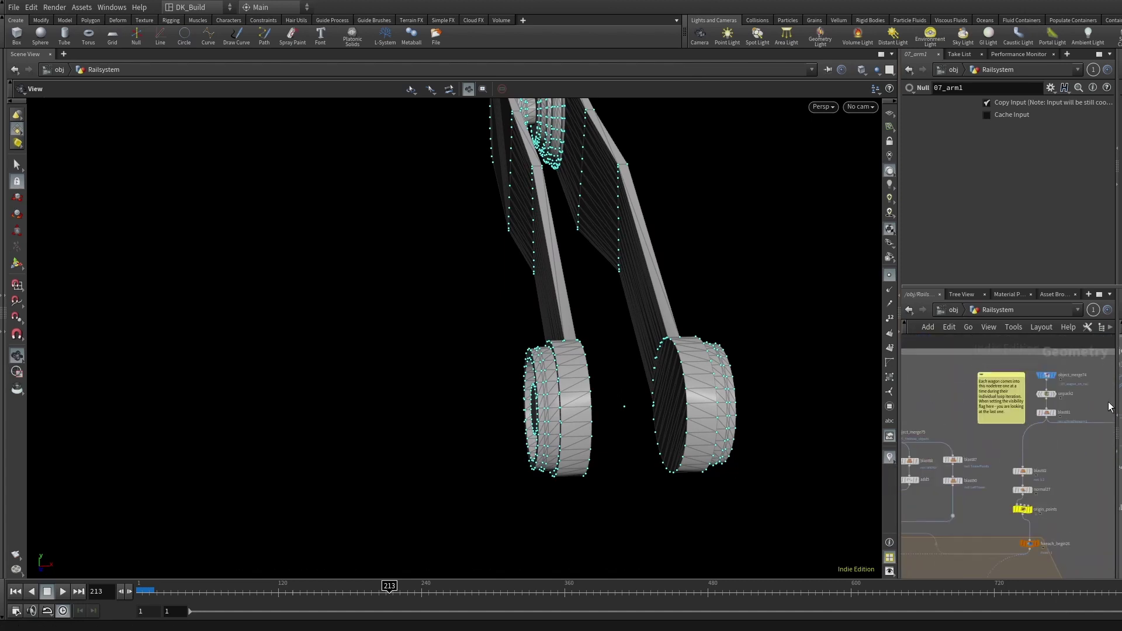
left_click(970, 364)
key("f")
left_click_drag(538, 332, 709, 373)
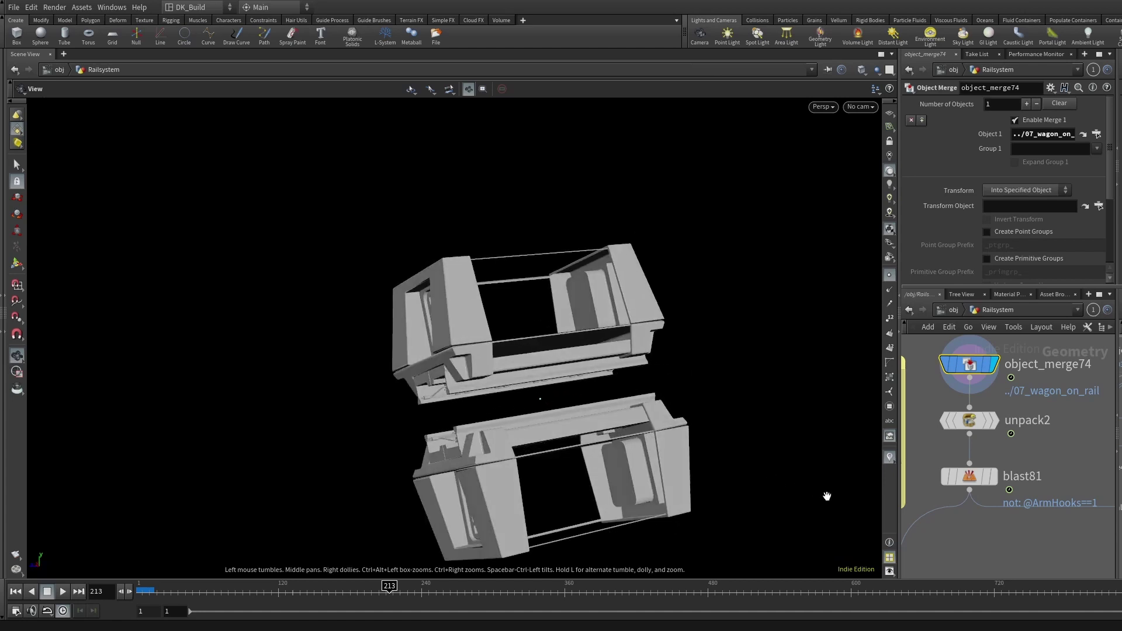
Step: Display blast81's flat panels, then origin_points, then copytopoints23's first copied wheel hub
scroll(941, 506, "down", 3)
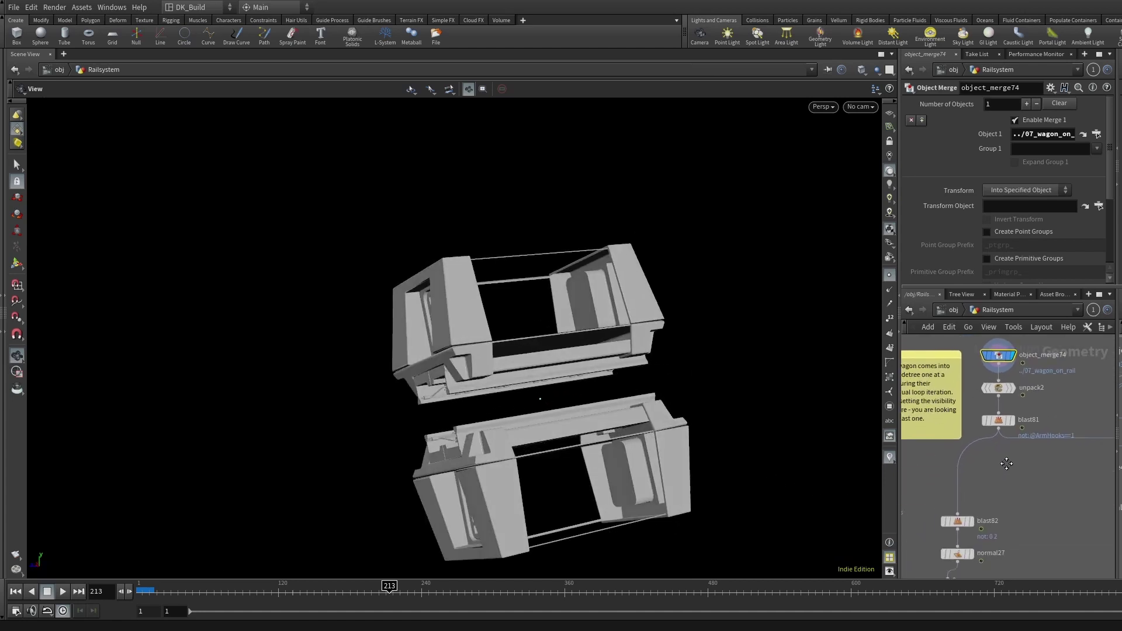
left_click(1021, 405)
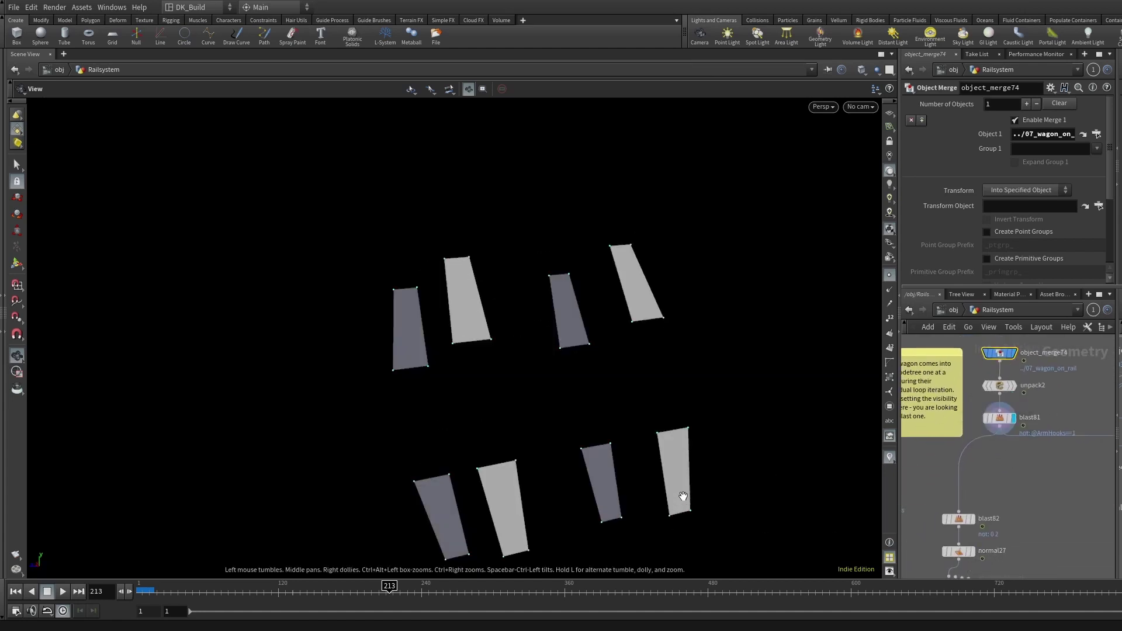
middle_click_drag(683, 496, 651, 450)
middle_click_drag(1025, 549, 1064, 395)
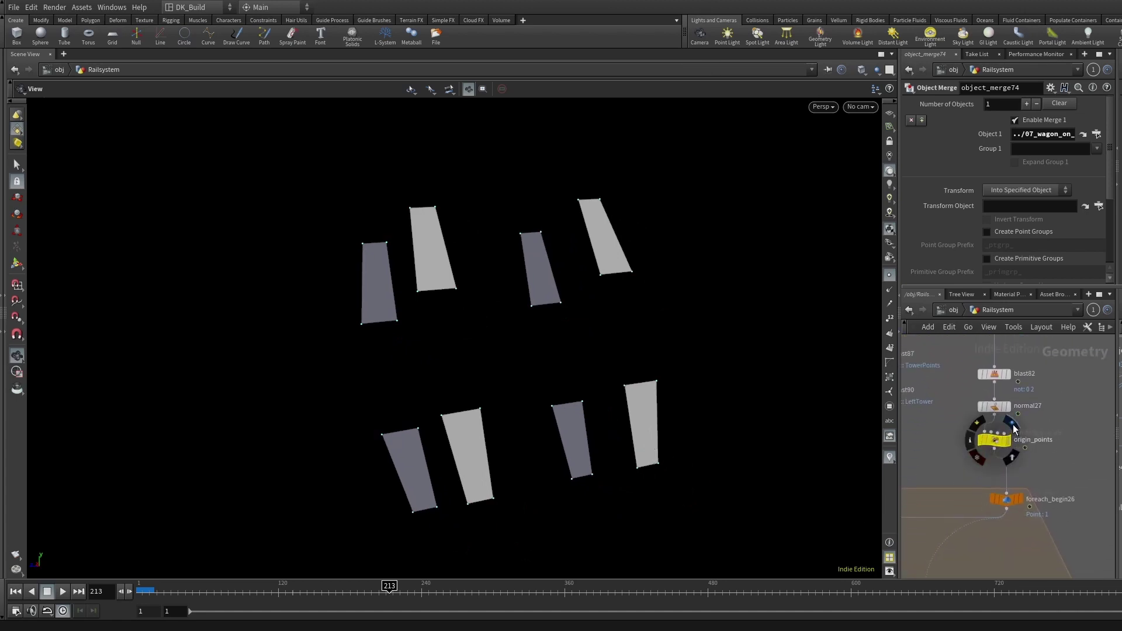
left_click(1014, 428)
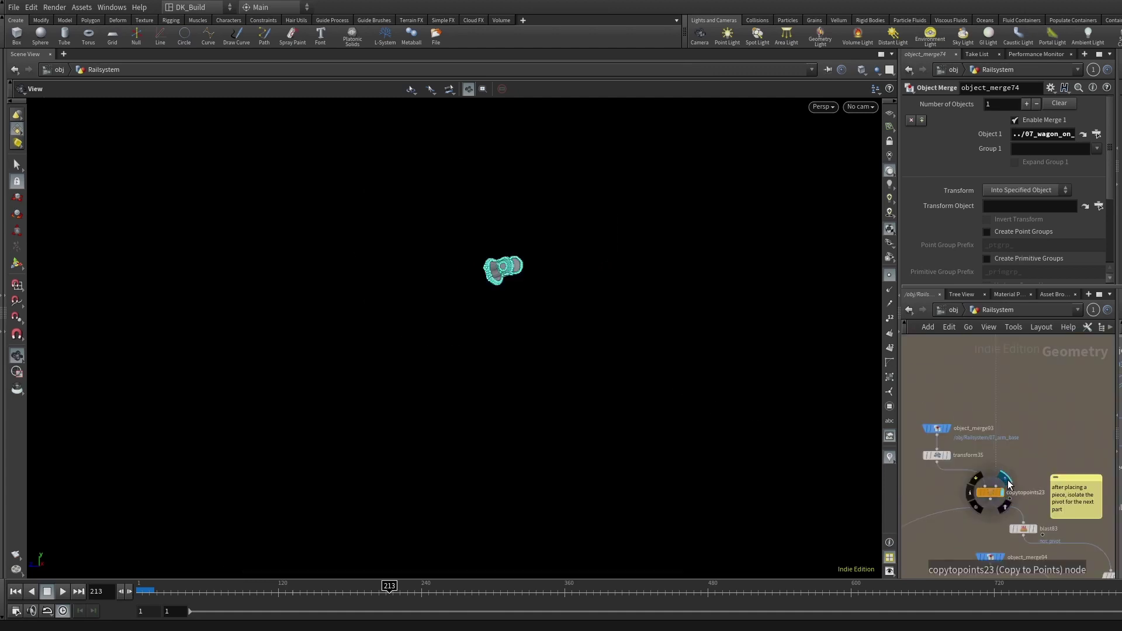
left_click(1005, 478)
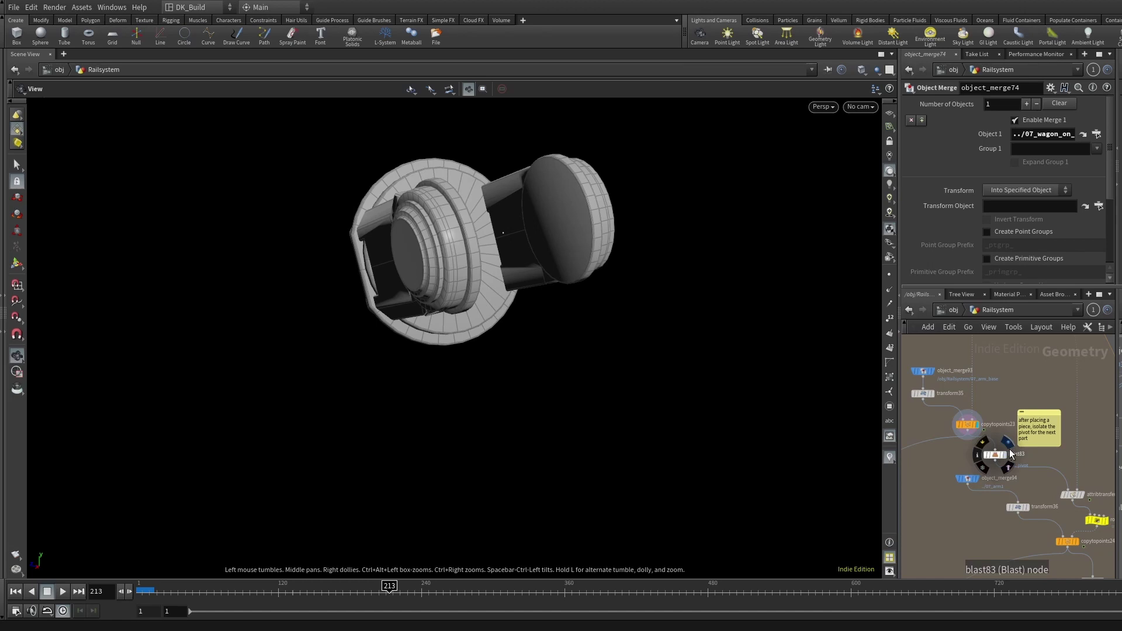
Step: Display blast83, copytopoints24, copytopoints25, copytopoints26 and merge51's bent arm in turn
left_click(1011, 443)
middle_click_drag(1069, 540, 1013, 488)
left_click(1026, 476)
left_click_drag(696, 489, 683, 437)
scroll(984, 562, "down", 5)
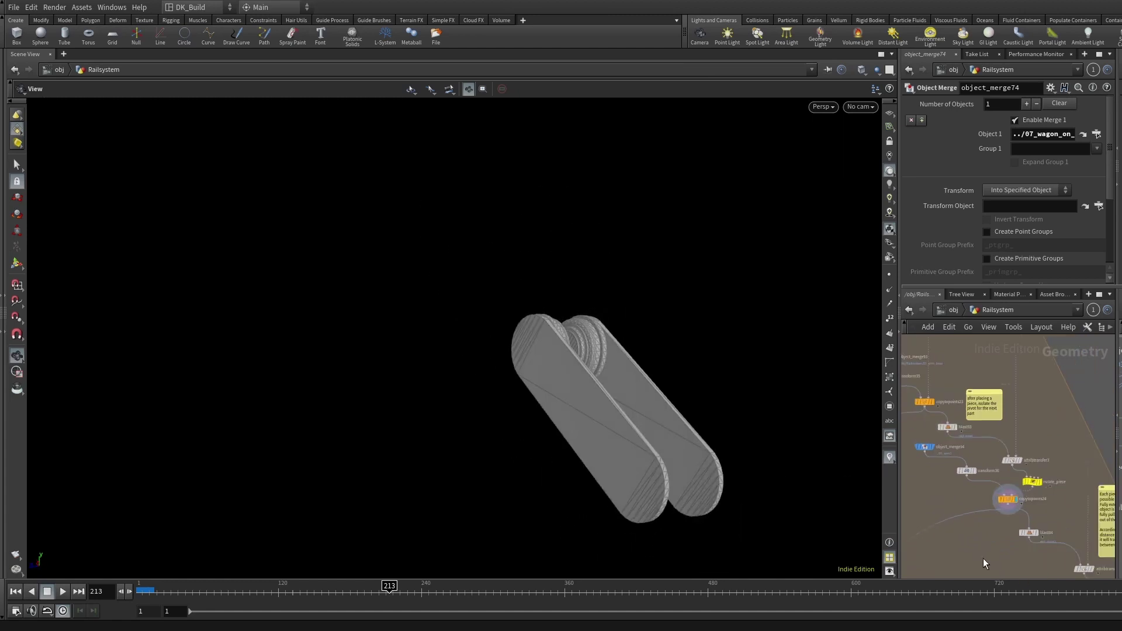
left_click(1082, 519)
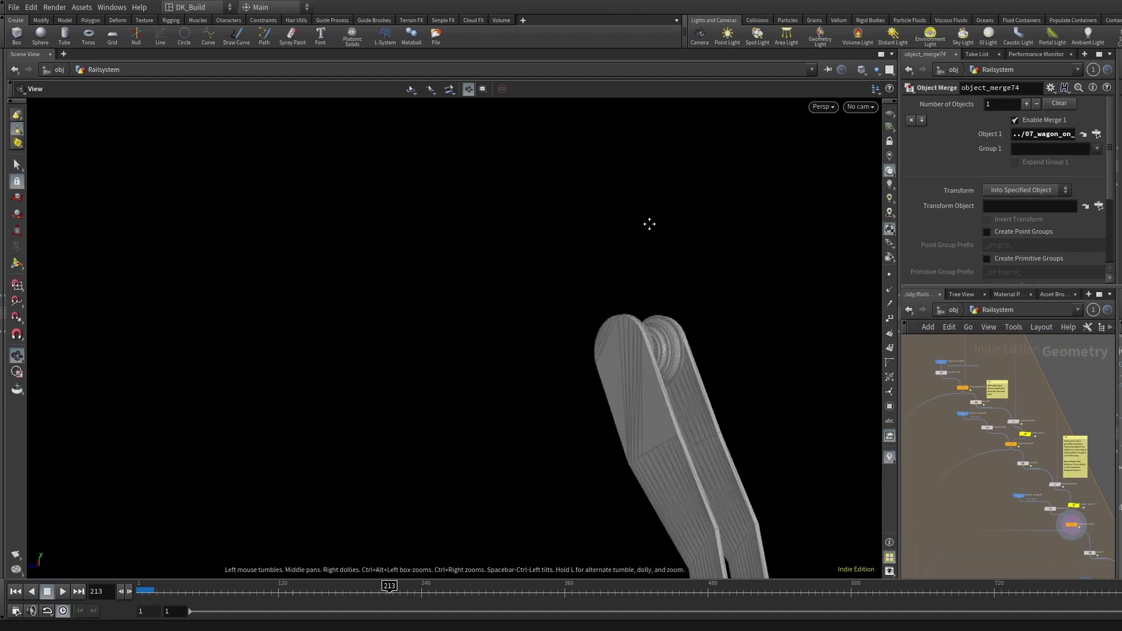
left_click_drag(649, 223, 690, 199)
middle_click_drag(1009, 548, 1073, 482)
left_click(1081, 473)
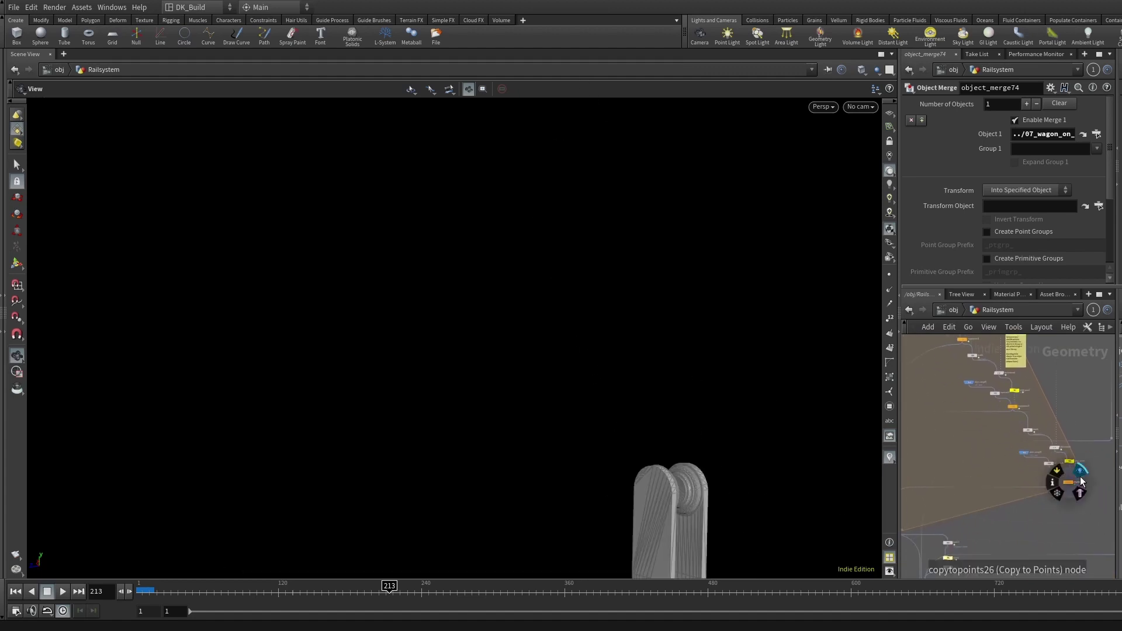
left_click_drag(673, 327, 719, 275)
scroll(1009, 490, "up", 5)
left_click(1003, 479)
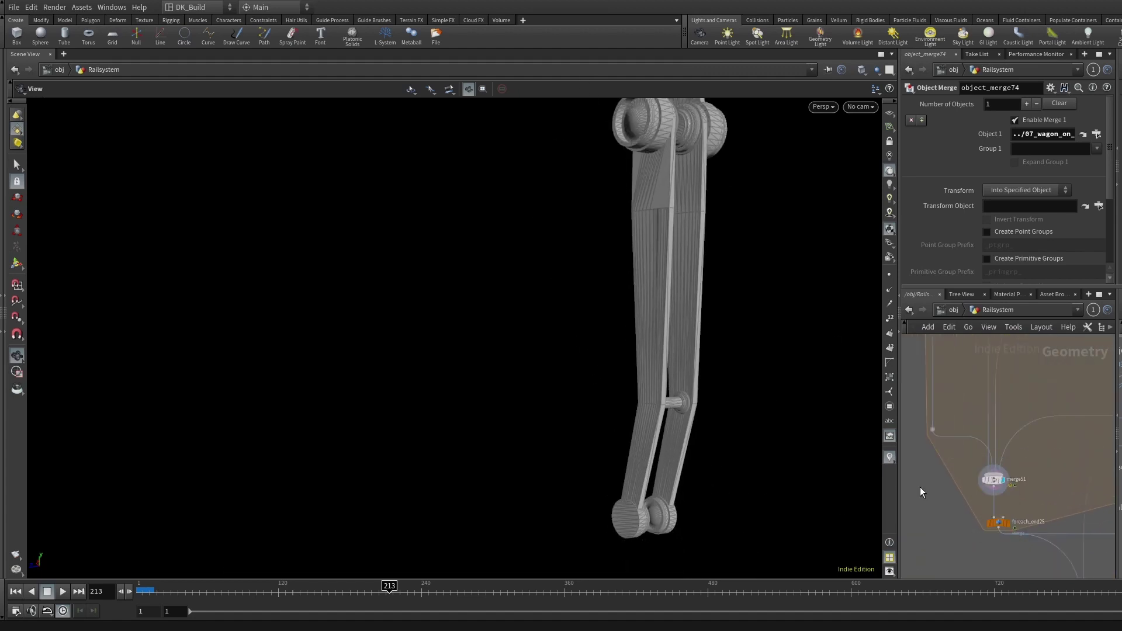
left_click_drag(777, 488, 752, 466)
Step: Display foreach_end25 and 07_full_arm_left's two arms, then set the timeline to frame 190
left_click(1011, 511)
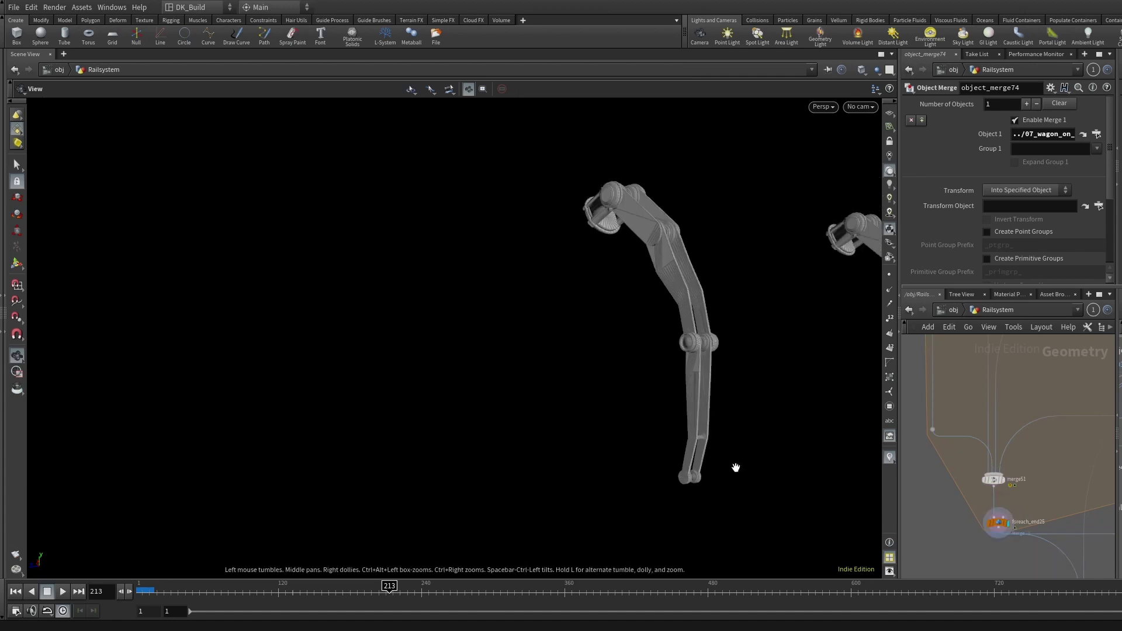
middle_click_drag(737, 466, 462, 437)
scroll(1008, 462, "down", 3)
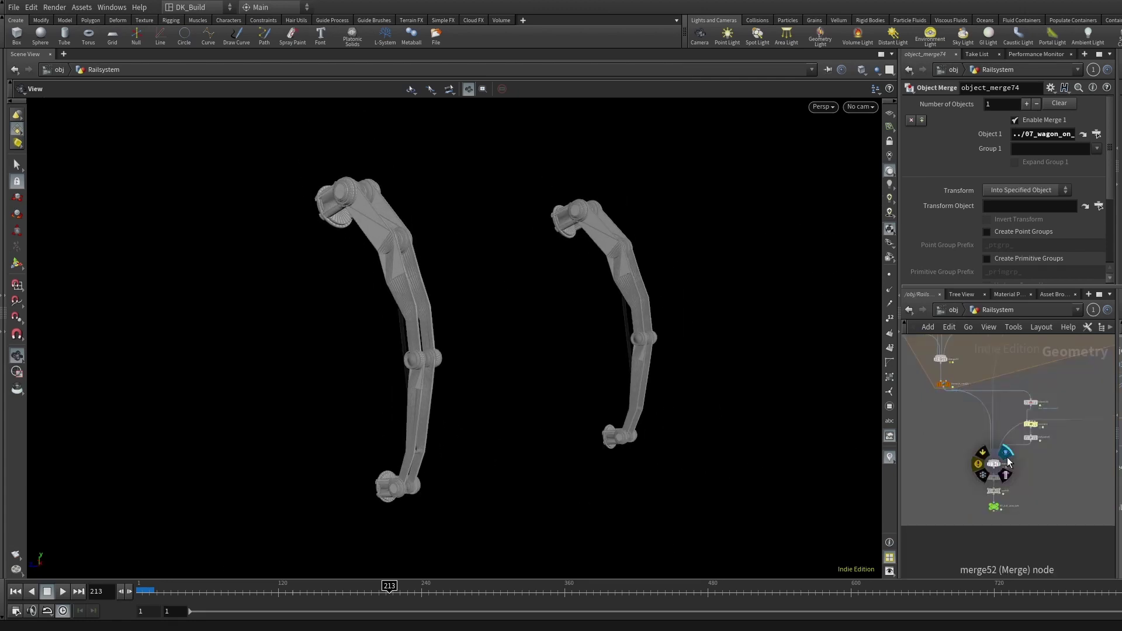
left_click_drag(701, 435, 754, 418)
mouse_move(997, 485)
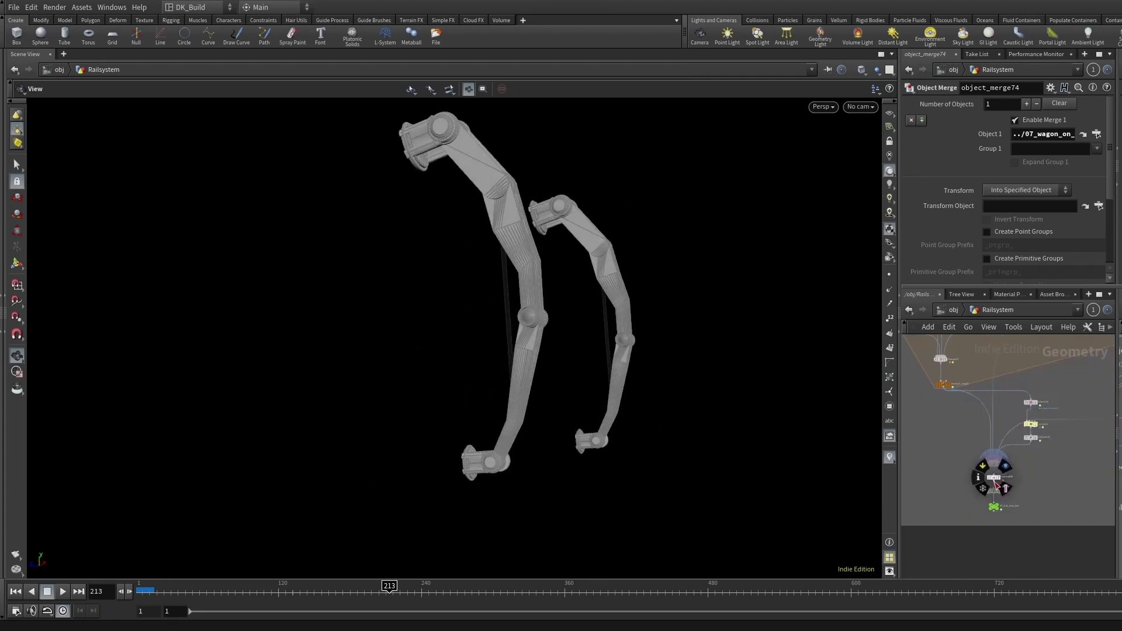
left_click(1001, 515)
left_click_drag(639, 409, 651, 429)
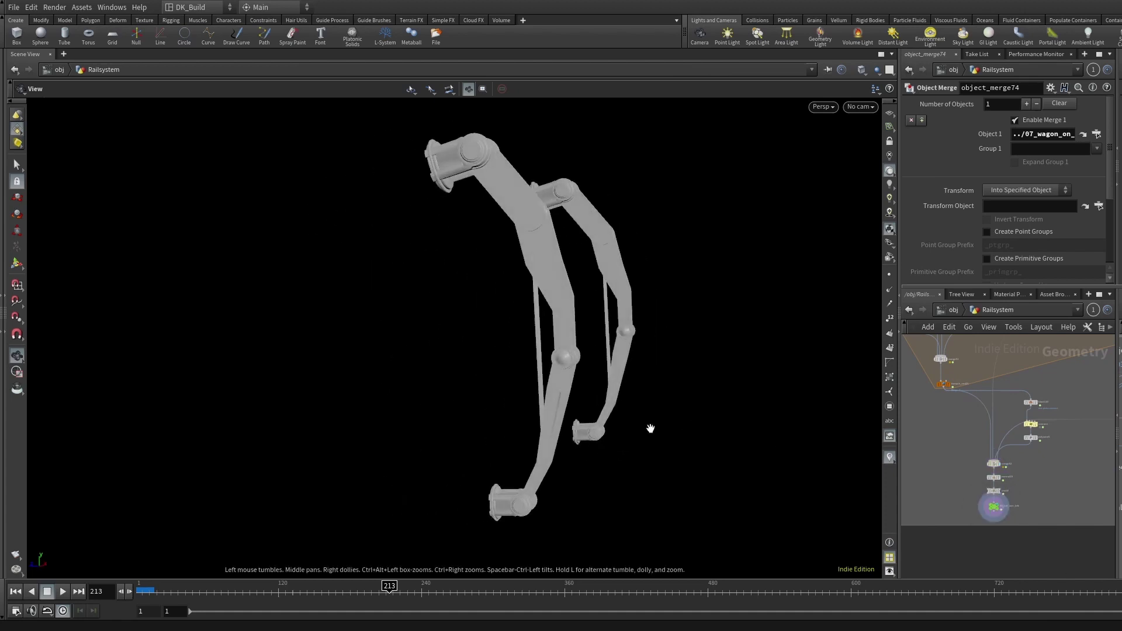
left_click_drag(390, 588, 359, 589)
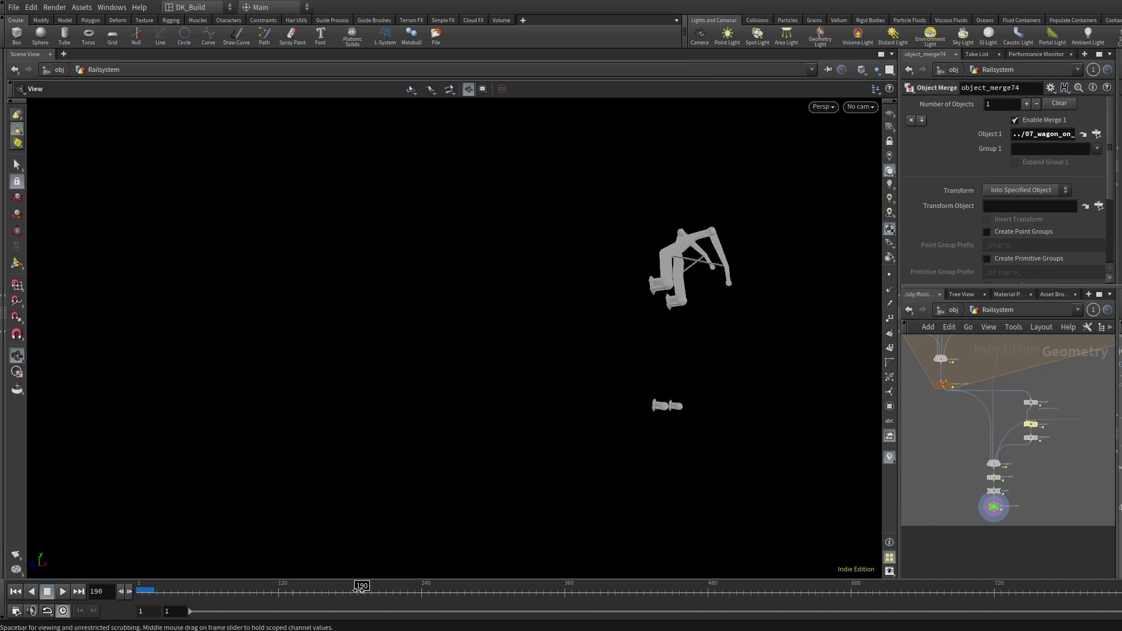
middle_click_drag(705, 436, 375, 463)
scroll(593, 413, "up", 5)
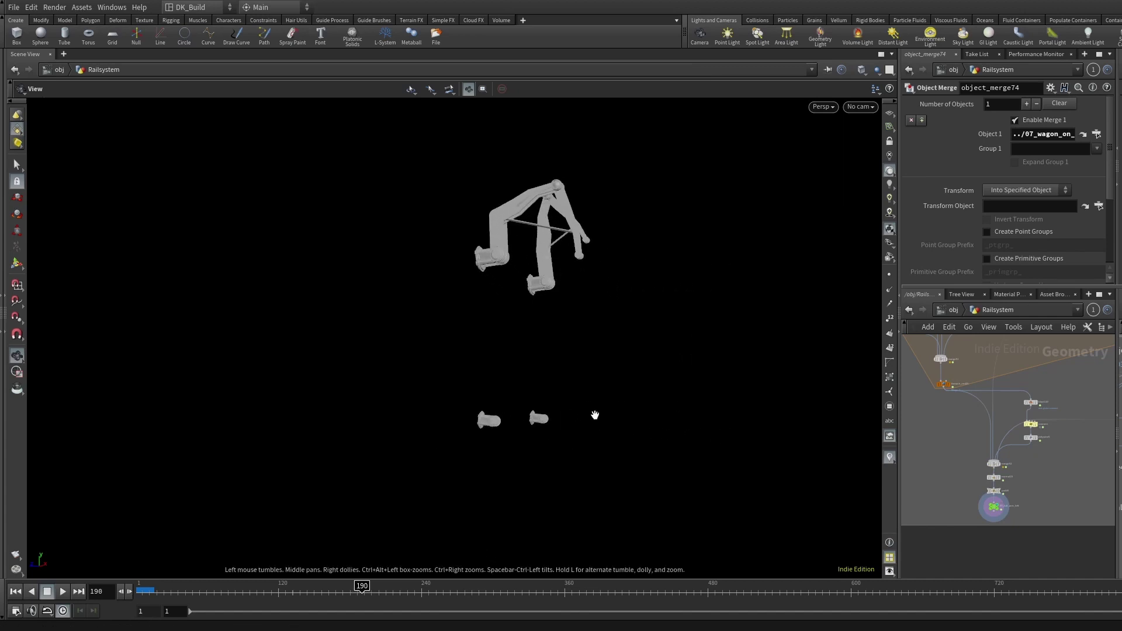
Step: Advance to frame 204 and orbit around the wagons and swinging arms on the rail
mouse_move(361, 587)
left_mouse_down()
mouse_move(377, 588)
mouse_move(347, 584)
left_mouse_up()
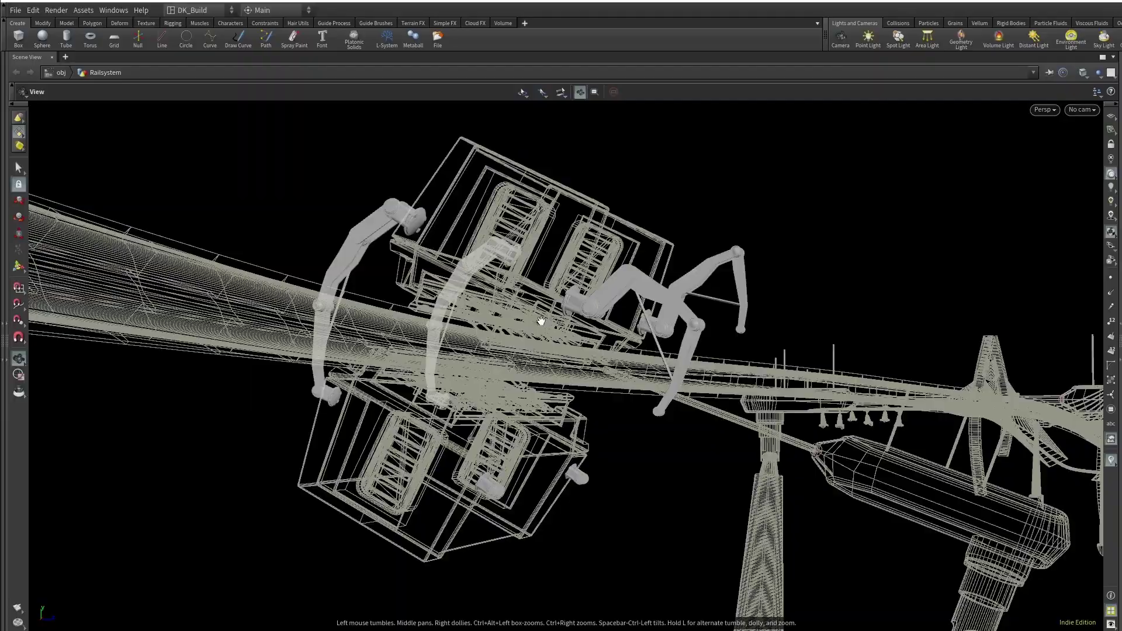
left_click_drag(541, 321, 1074, 362)
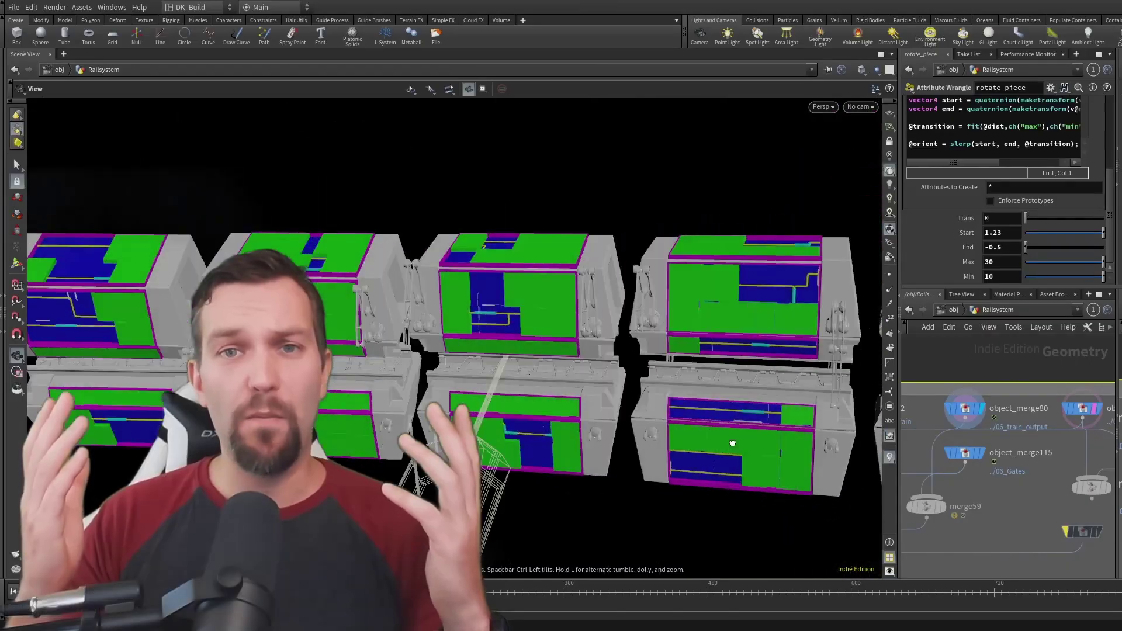
Step: Orbit past the pillars, then display normal4's final output with terrain and wagons
left_click_drag(820, 444, 672, 384)
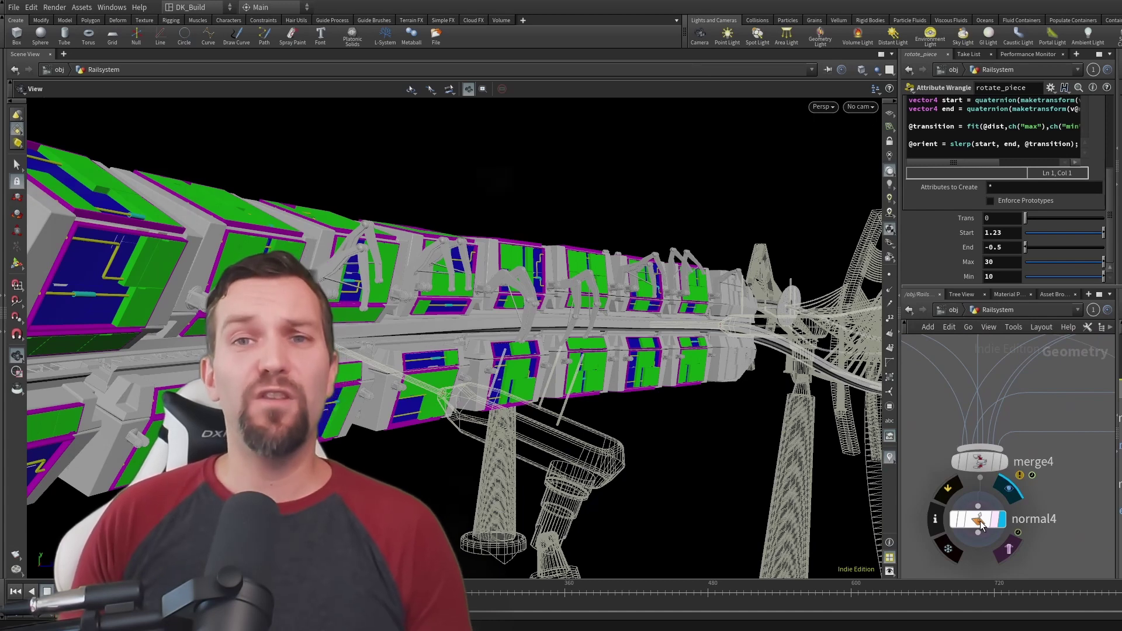
left_click(981, 524)
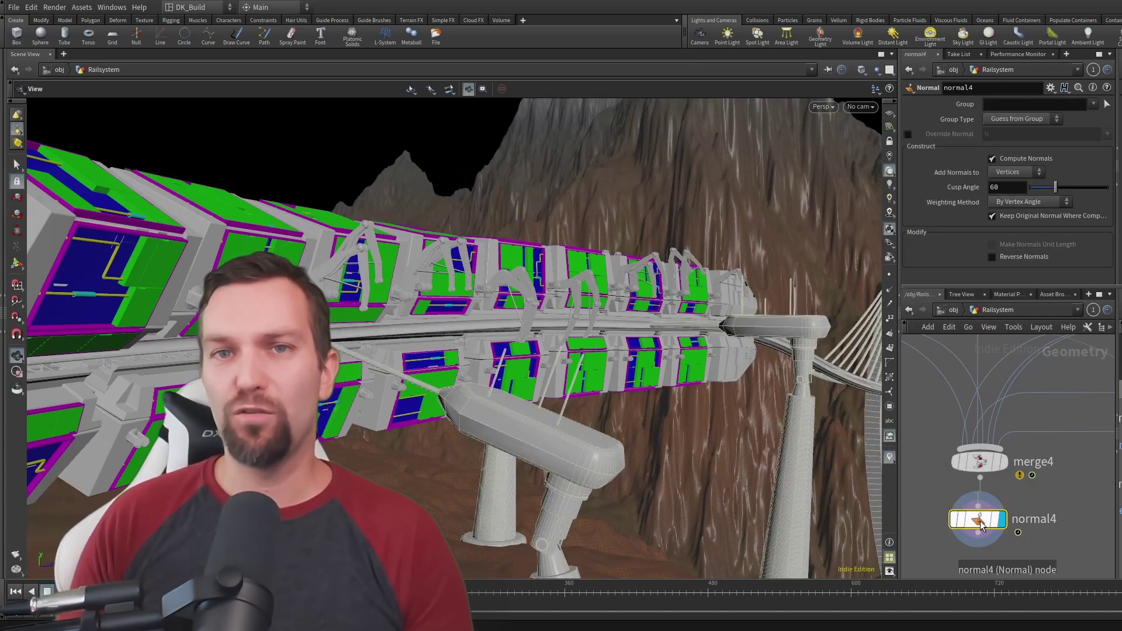